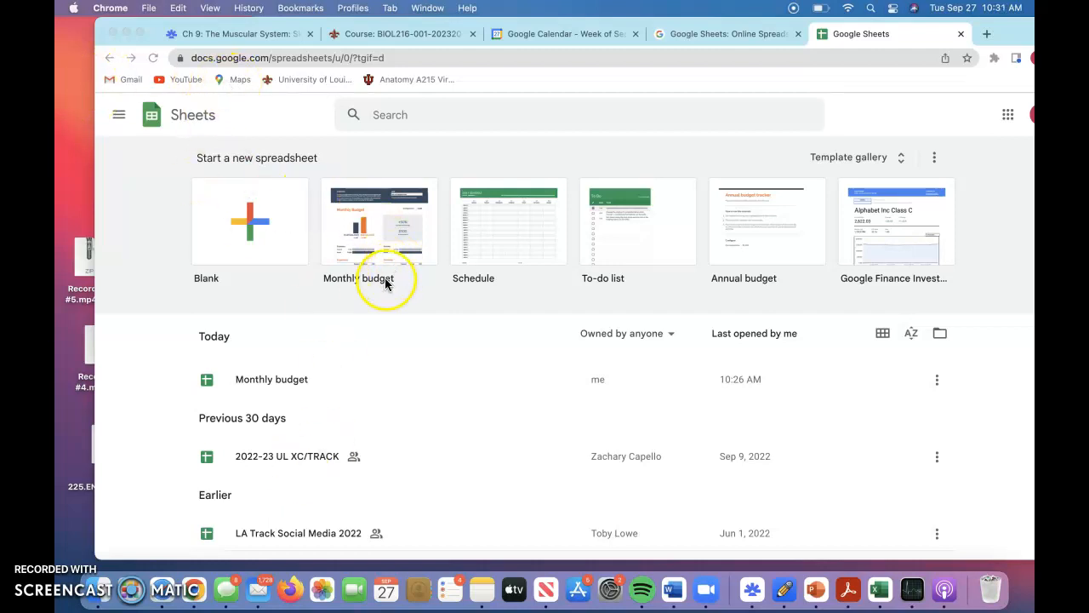
Create a spreadsheet from the Monthly budget template and rename it September 2022 budget.
click(371, 246)
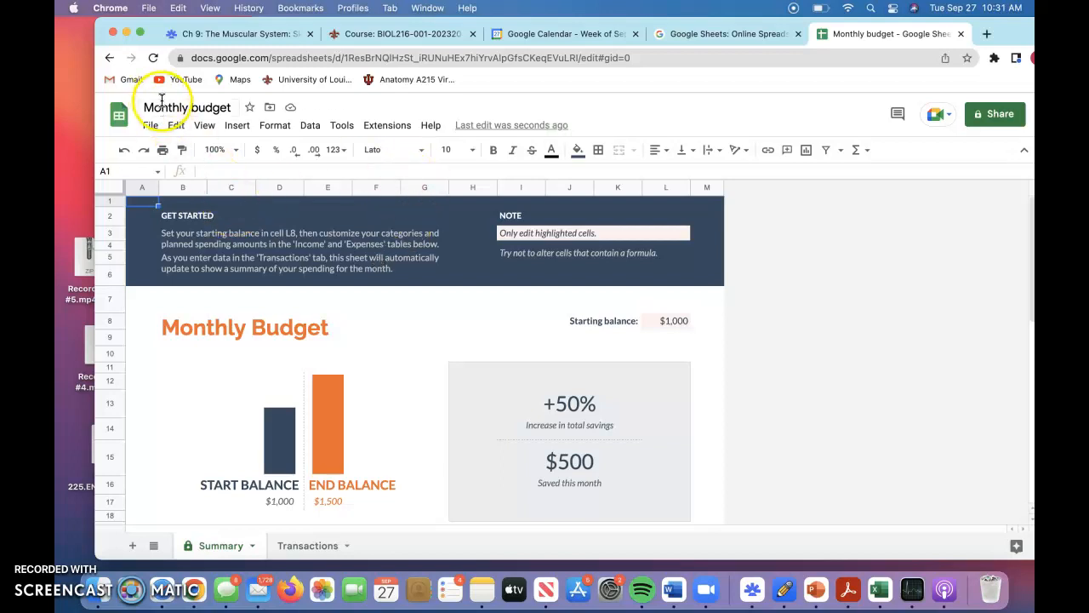
click(189, 106)
key(BackSpace)
key(BackSpace)
key(BackSpace)
key(BackSpace)
key(BackSpace)
key(BackSpace)
key(BackSpace)
key(BackSpace)
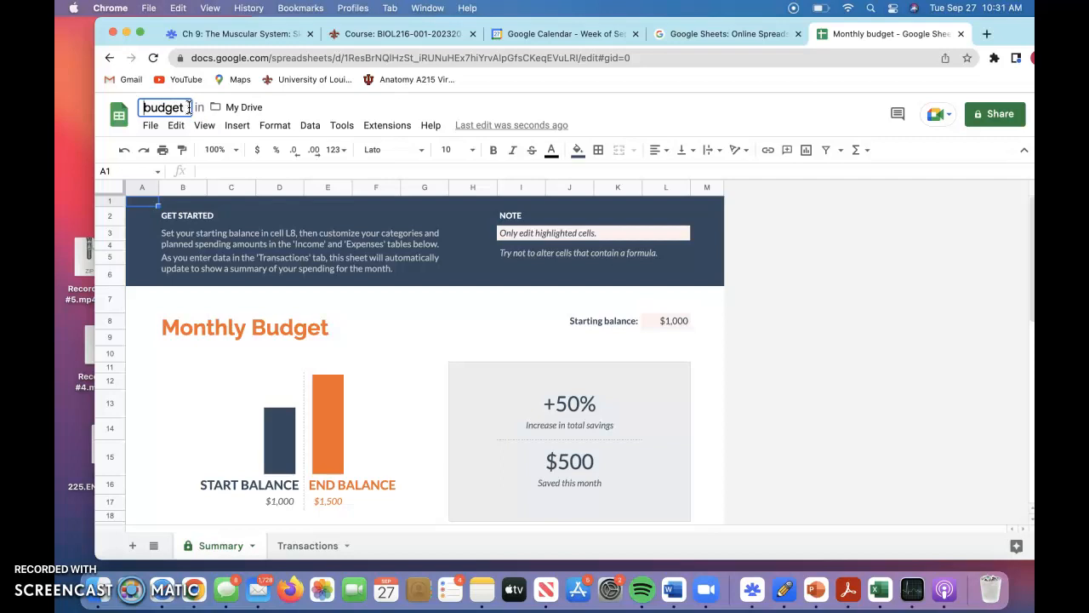
text(Se)
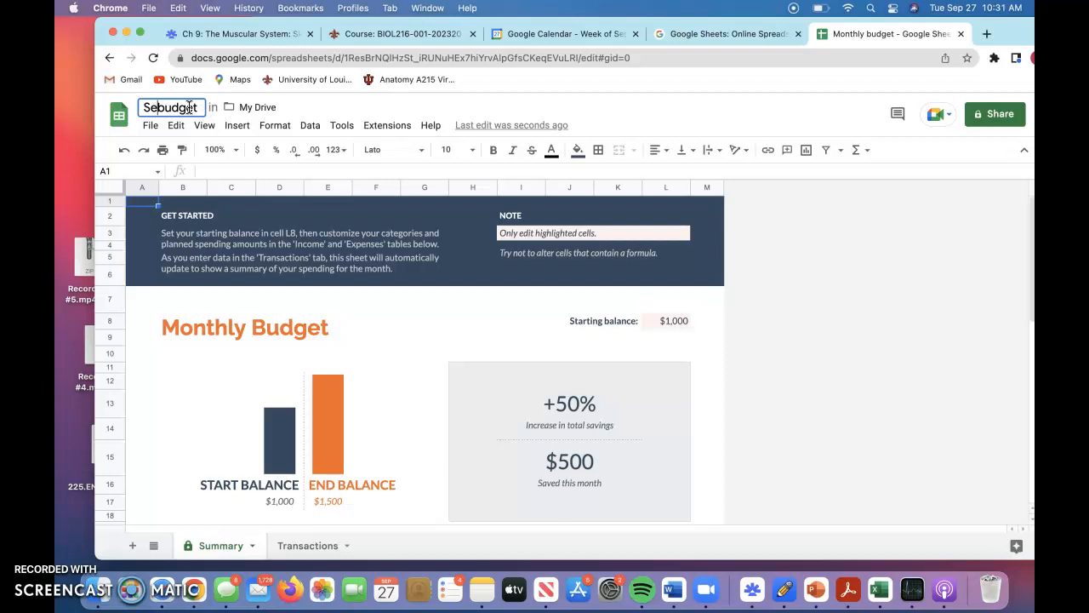
text(m)
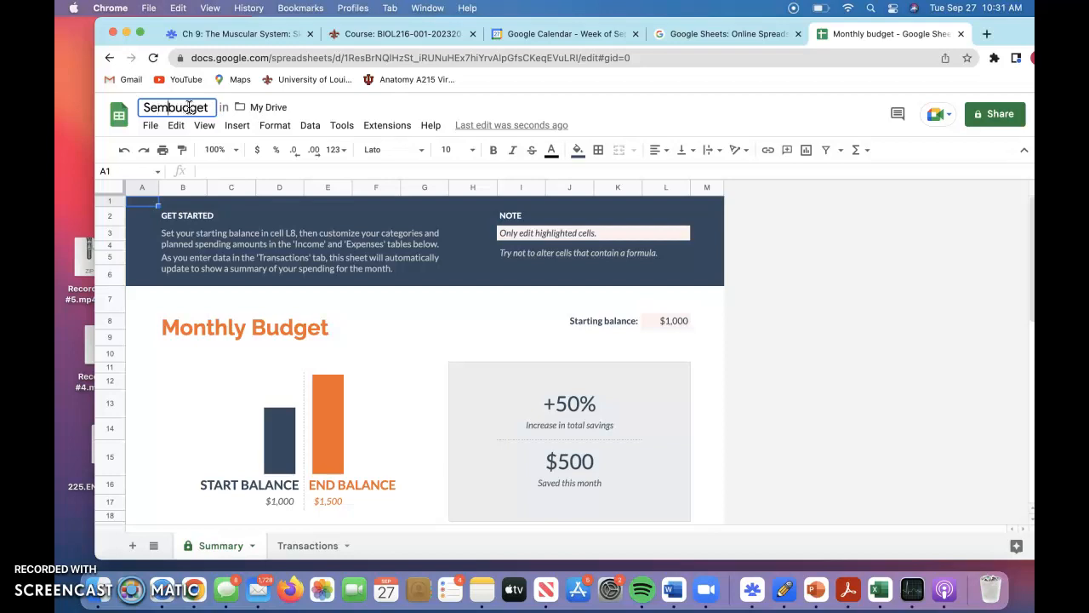
text(p)
key(BackSpace)
key(BackSpace)
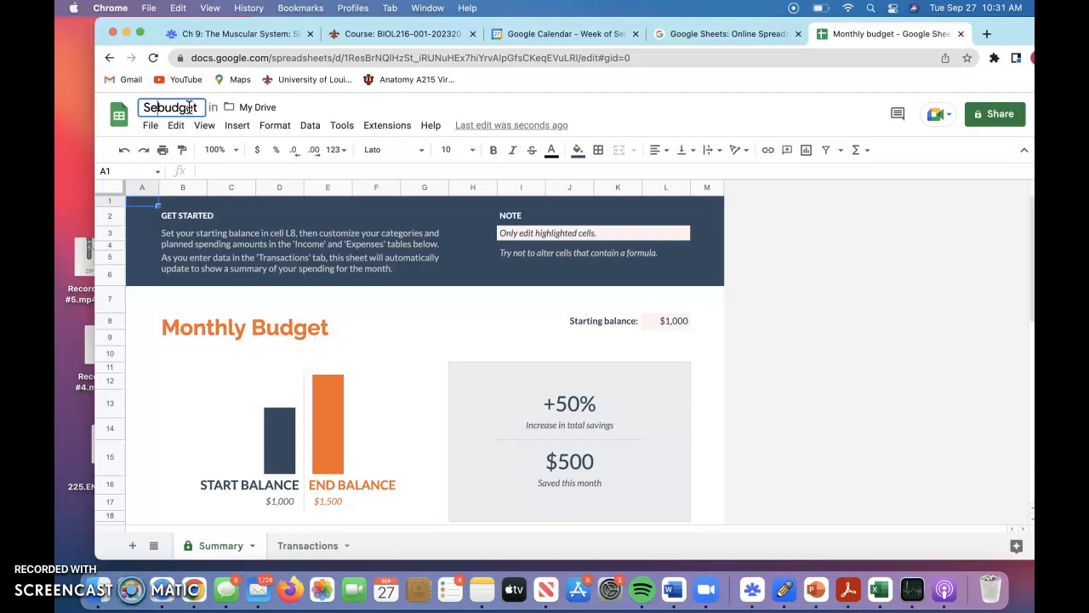
text(ptemb)
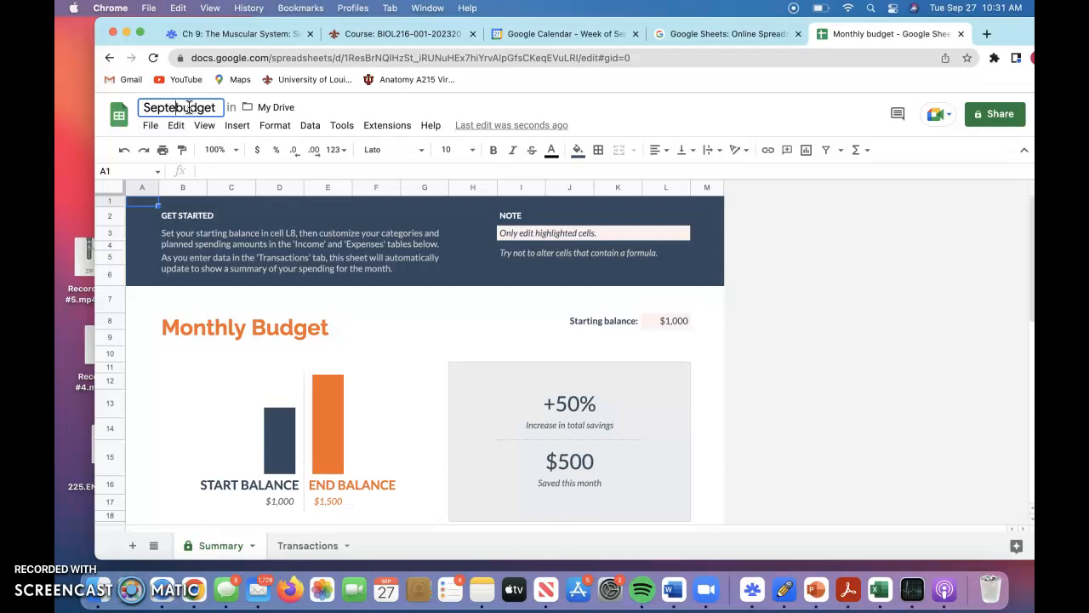
text(er )
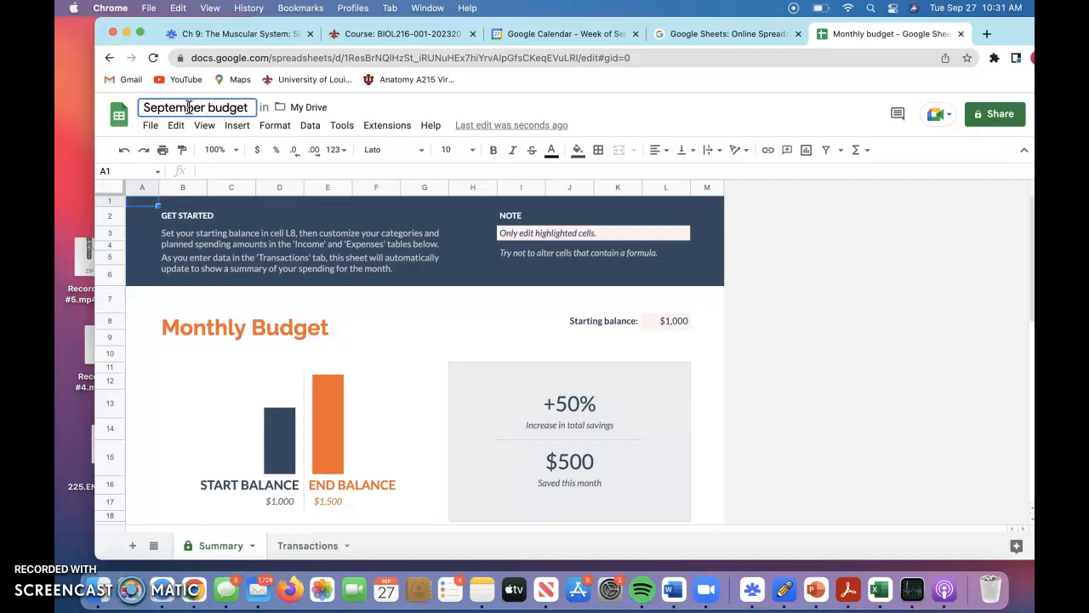
text(2022)
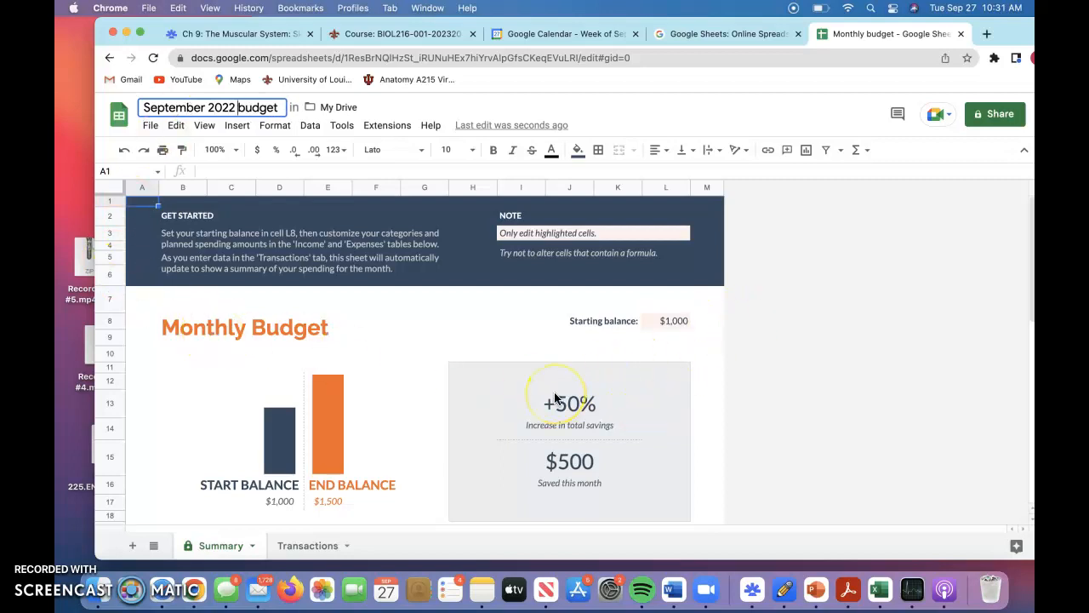
Set the starting balance on the Summary sheet to 0.
click(673, 310)
click(687, 320)
key(BackSpace)
text(0)
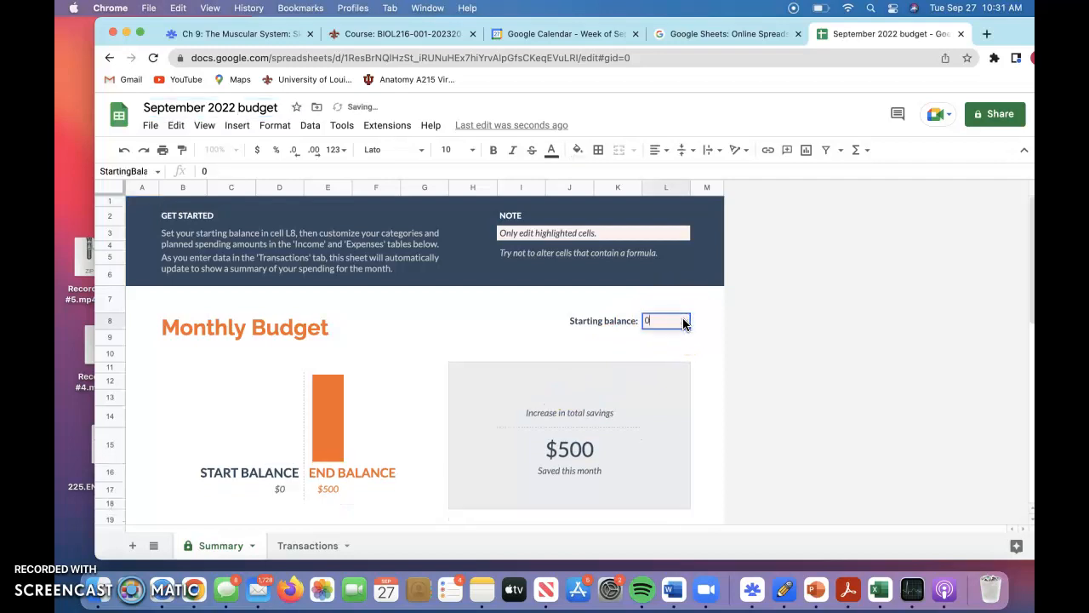
click(704, 382)
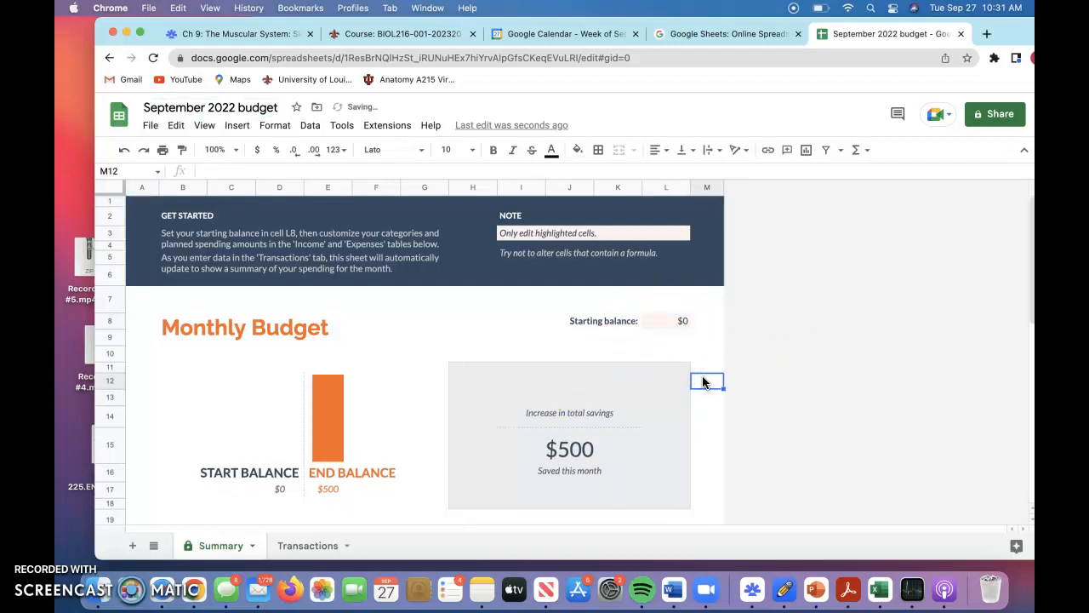
Reset the planned Home expense and the planned Paycheck income on the Summary sheet to $0.
scroll(499, 432, down, 5)
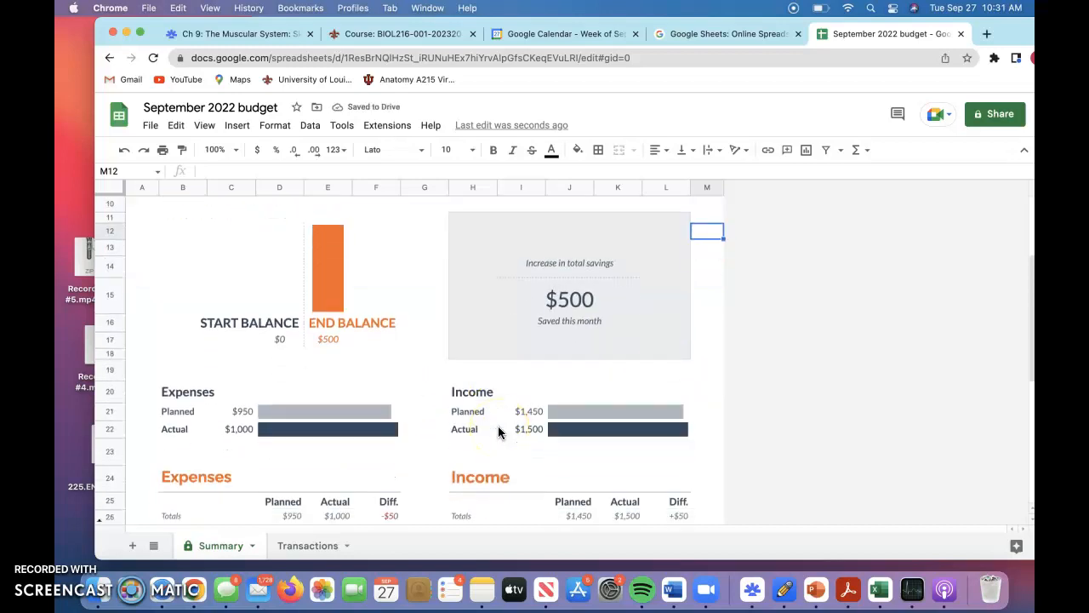
scroll(498, 429, down, 5)
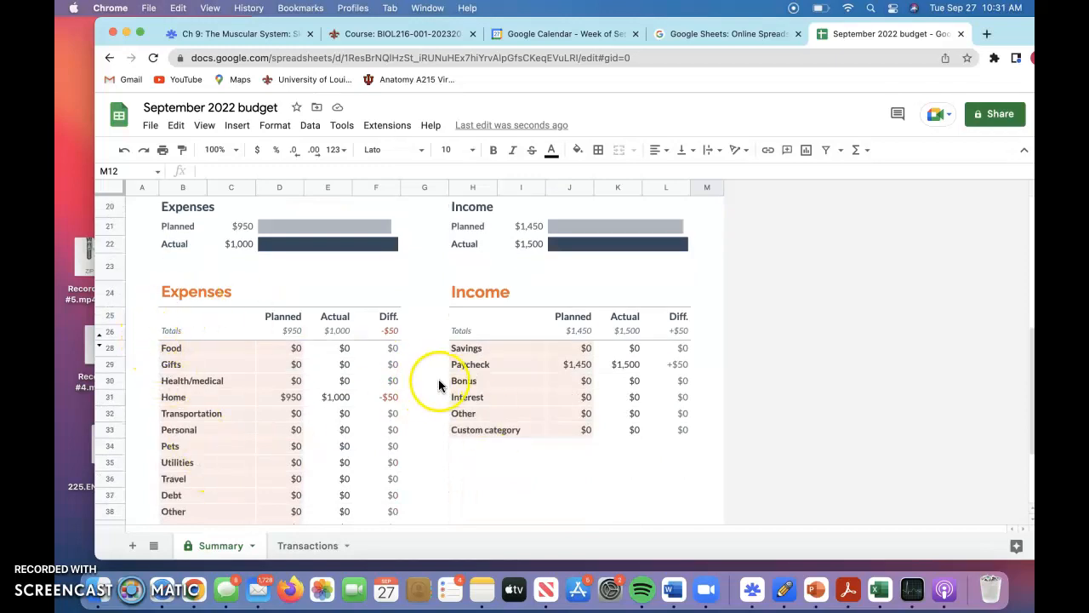
scroll(443, 400, down, 2)
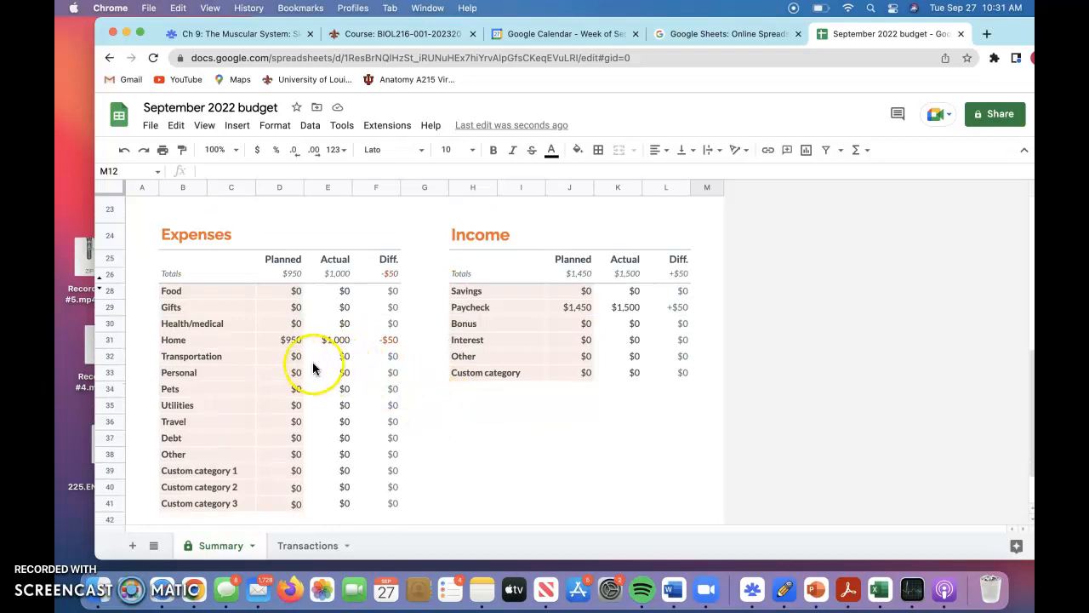
click(291, 340)
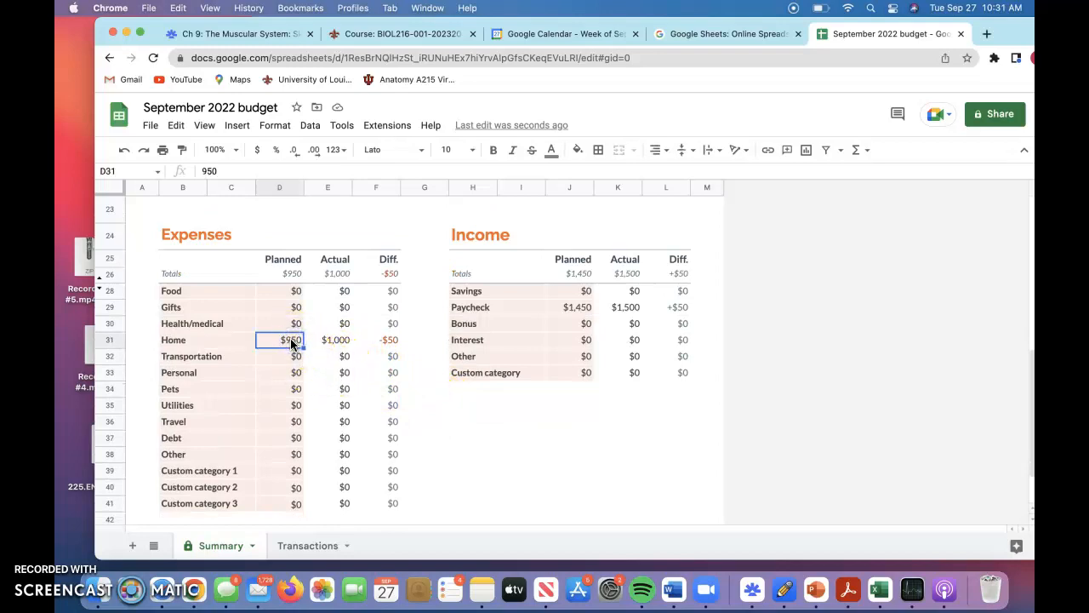
key(Delete)
click(294, 340)
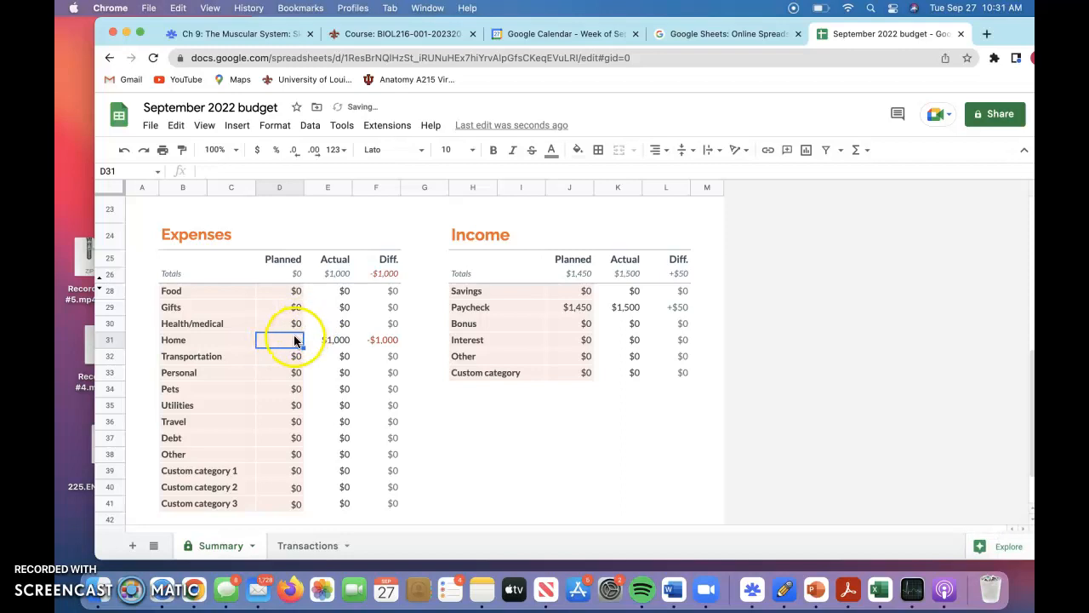
text(0)
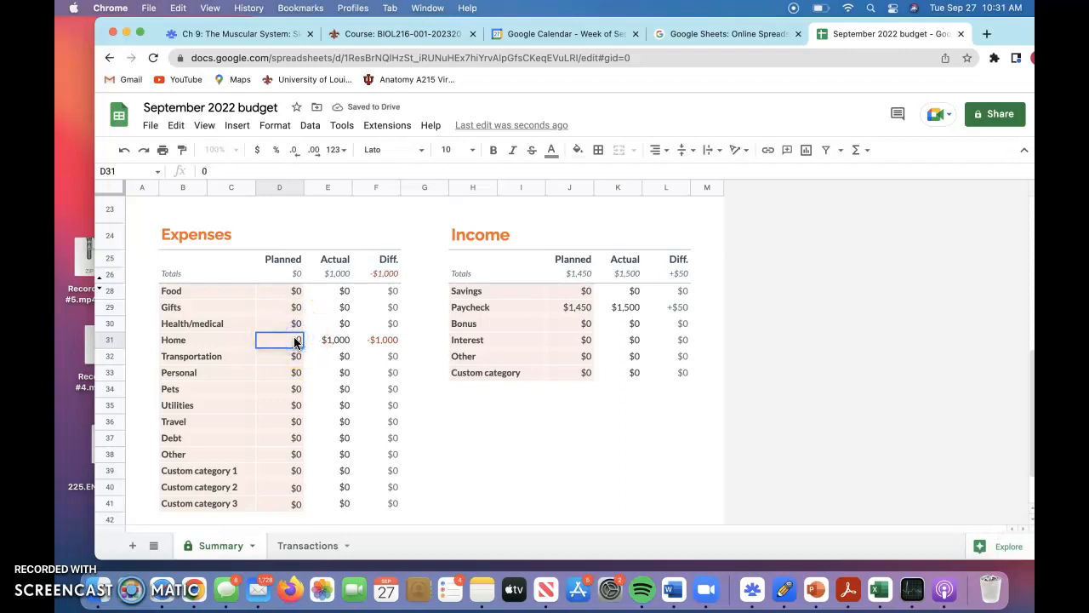
click(431, 410)
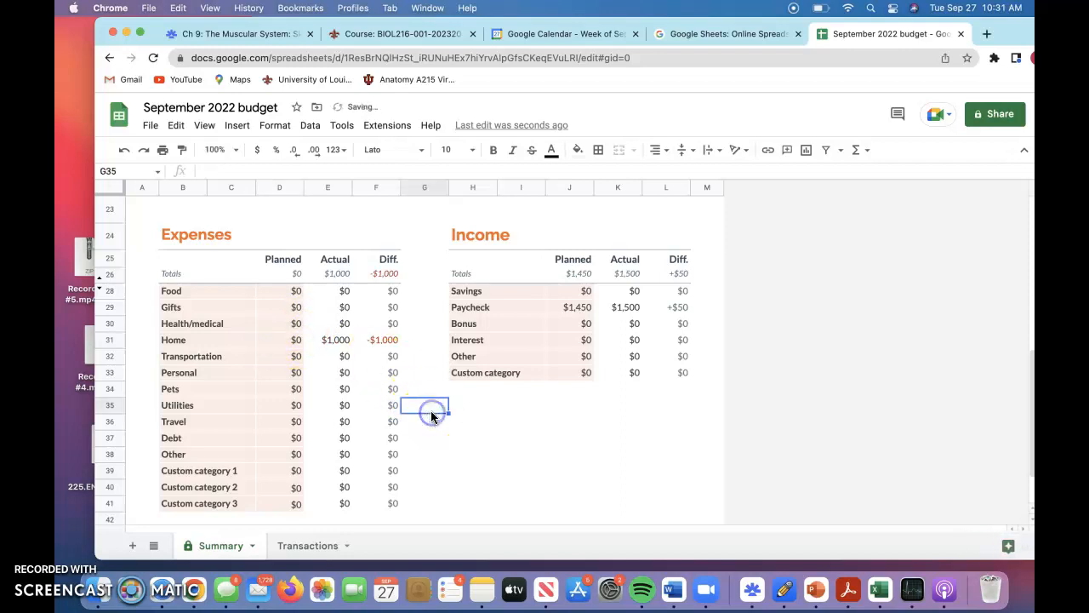
click(583, 313)
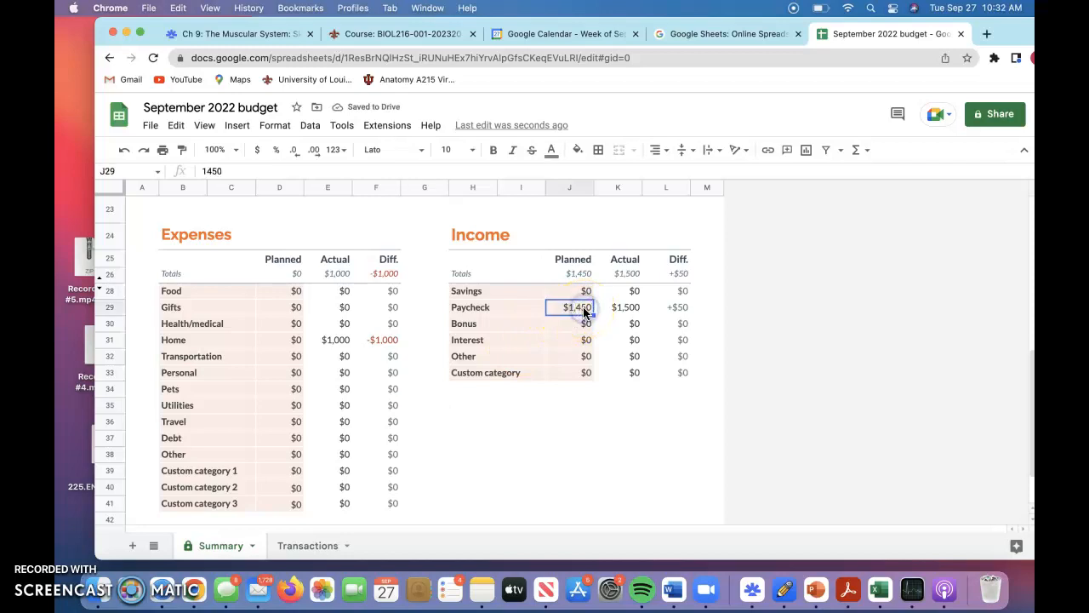
key(Delete)
click(584, 310)
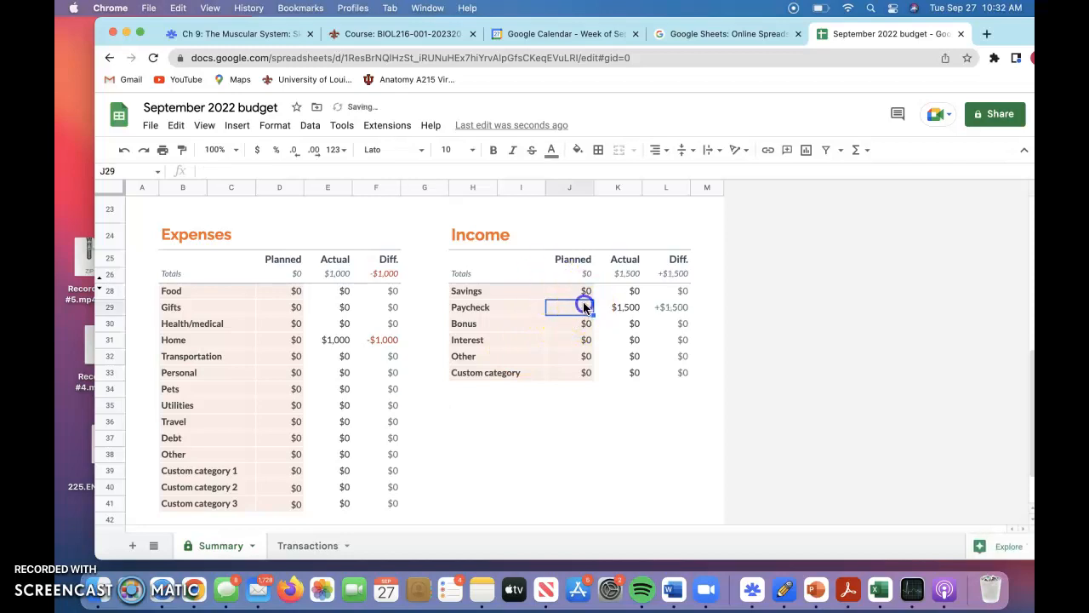
click(568, 448)
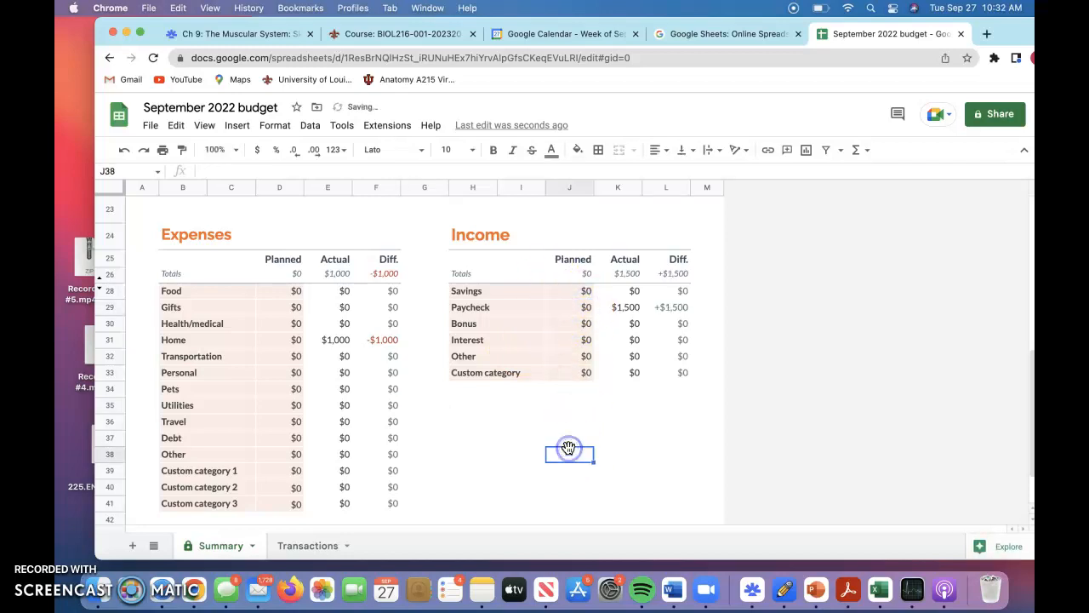
Clear the sample Rent expense amount and the sample Paycheck income amount on the Transactions sheet.
scroll(568, 448, down, 1)
scroll(568, 449, down, 2)
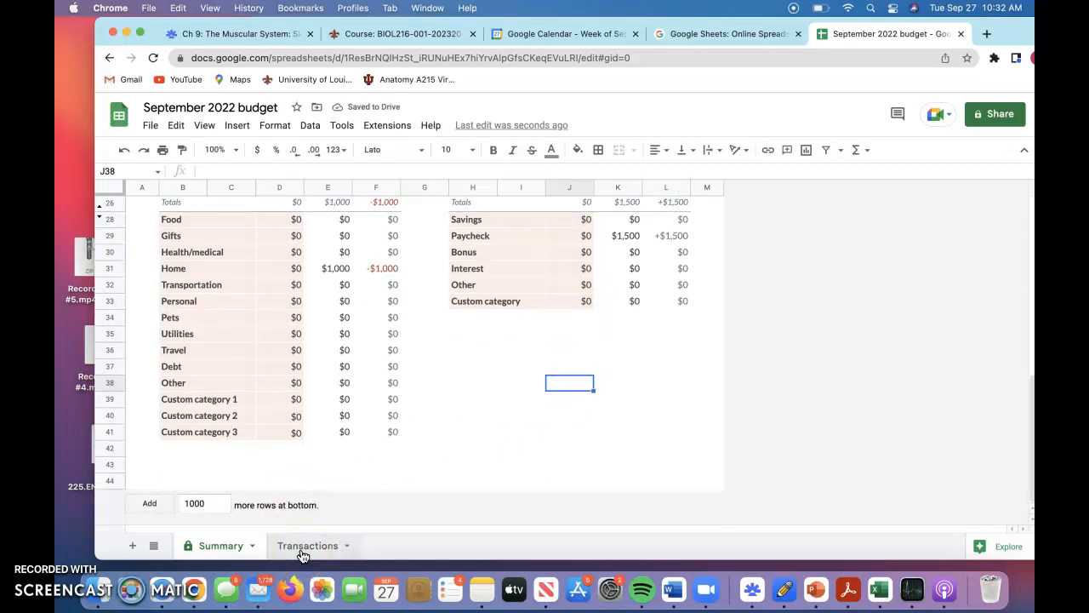
click(303, 554)
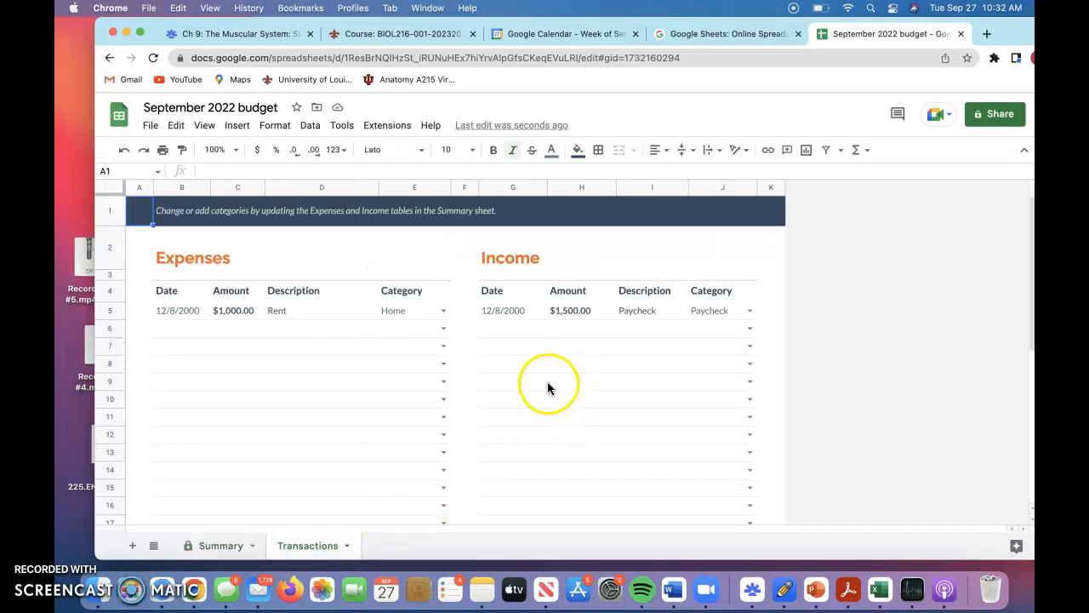
click(228, 311)
key(Delete)
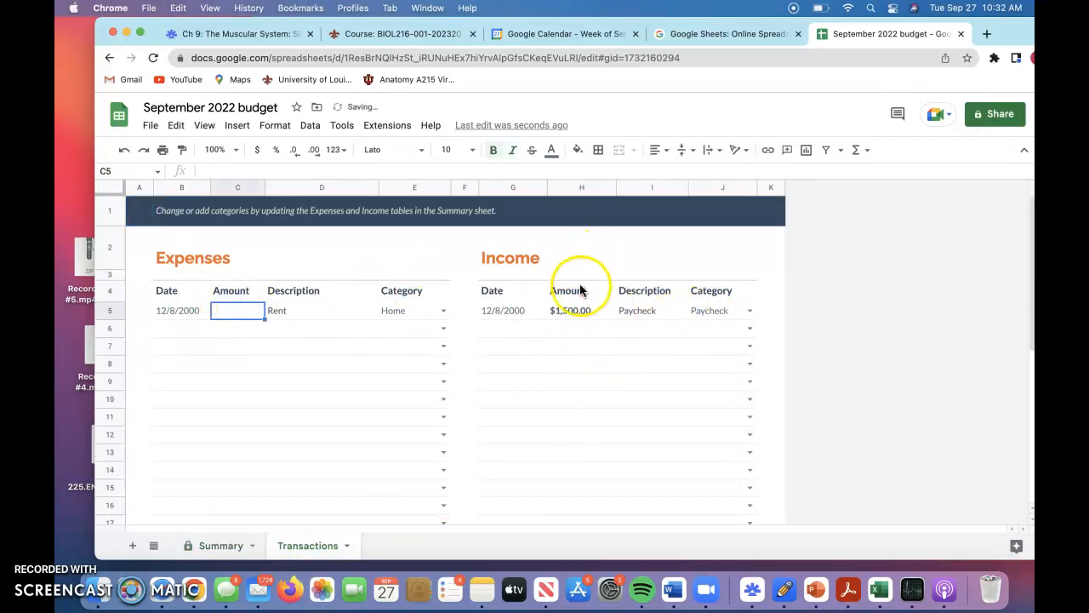
click(572, 309)
key(Delete)
click(654, 260)
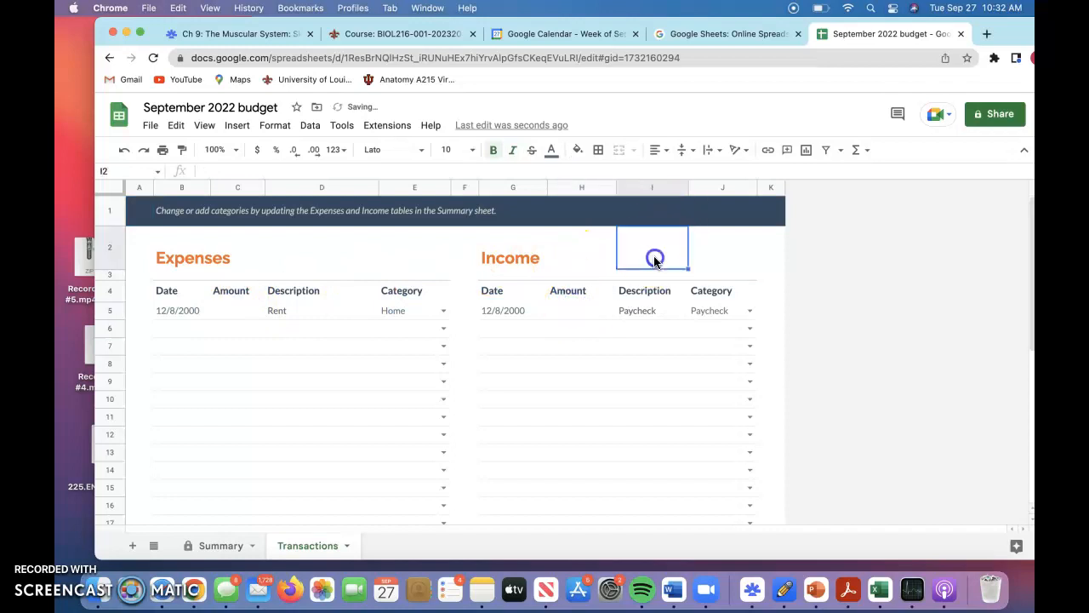
click(466, 383)
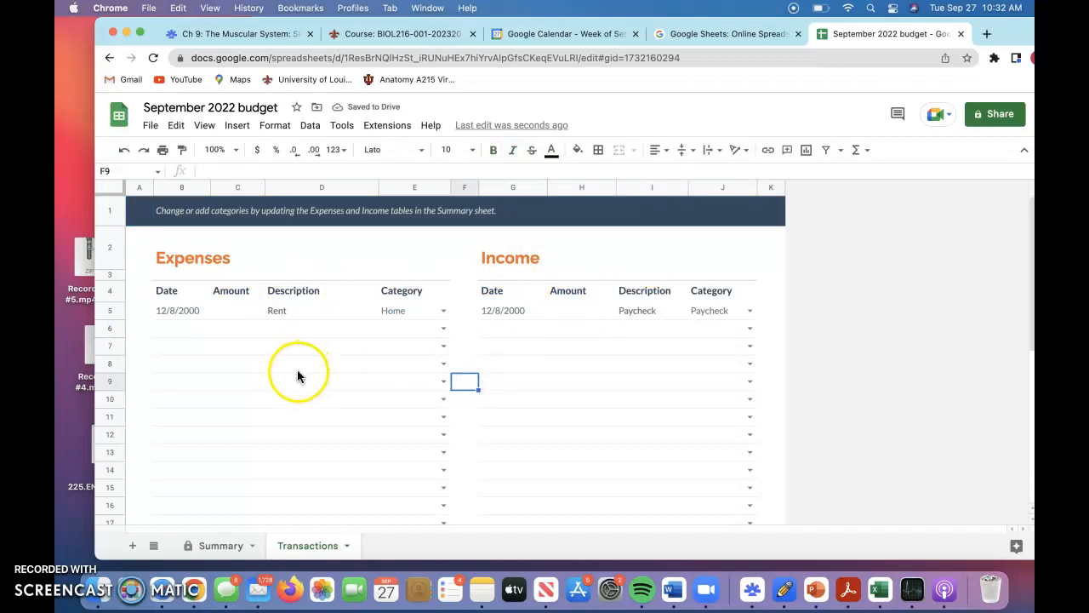
Set the planned Paycheck income on the Summary sheet to 1500.
click(222, 543)
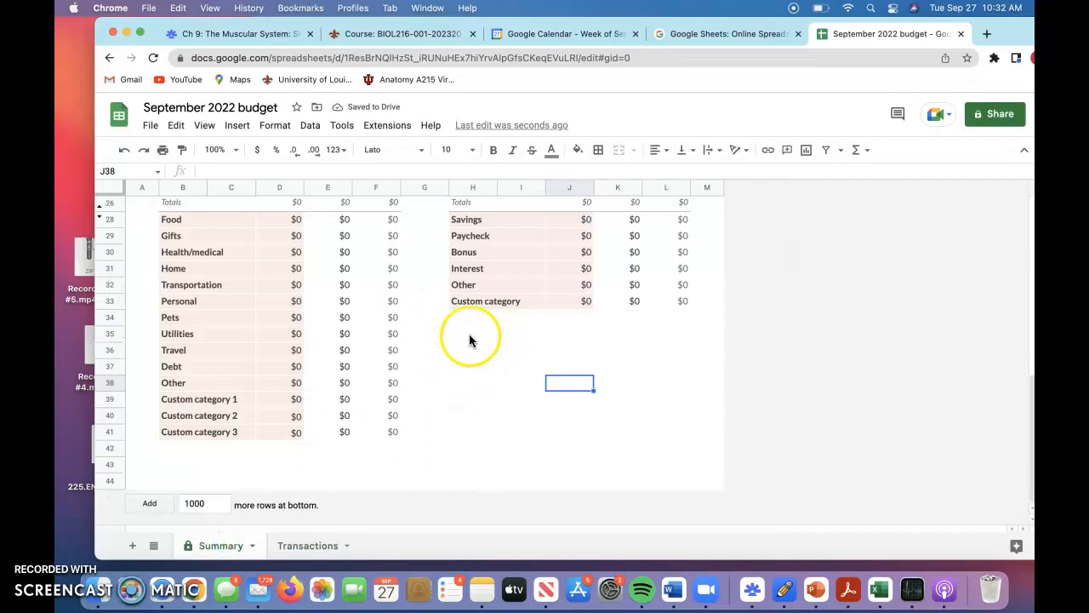
scroll(469, 340, up, 3)
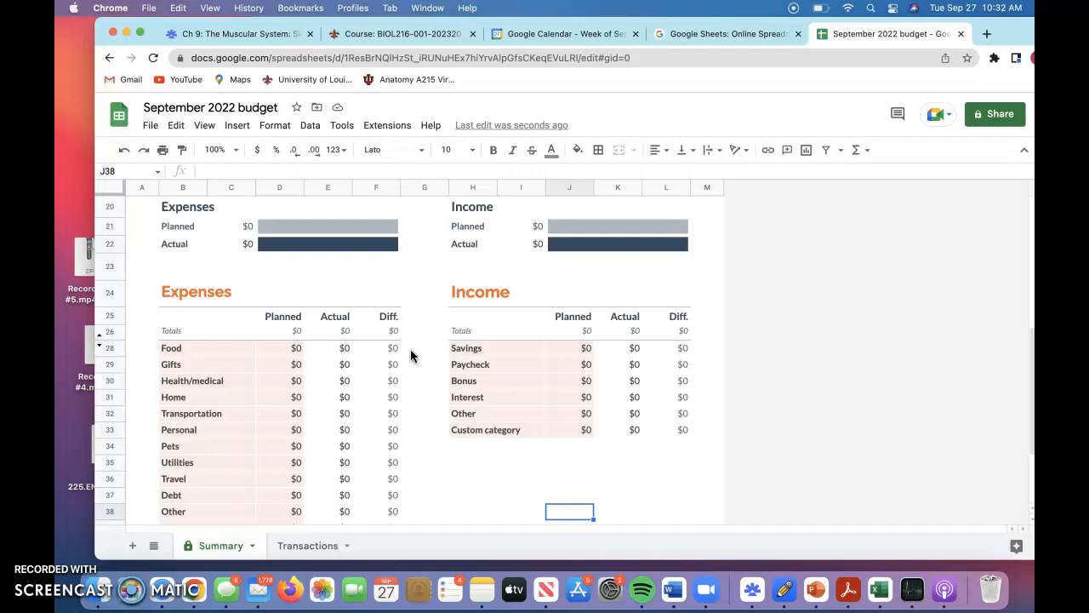
click(184, 350)
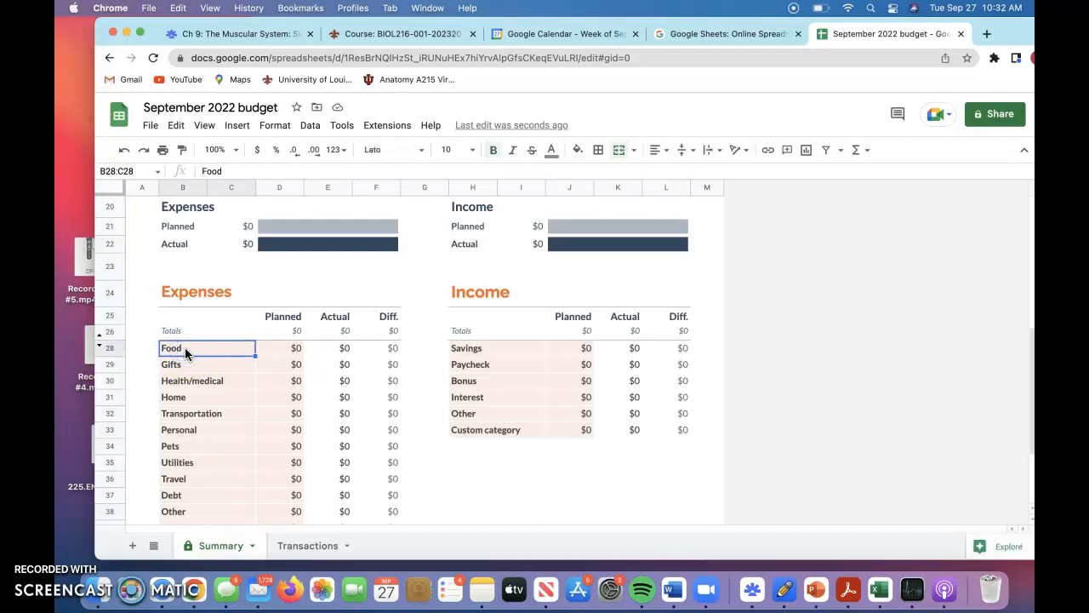
click(581, 367)
text(1500)
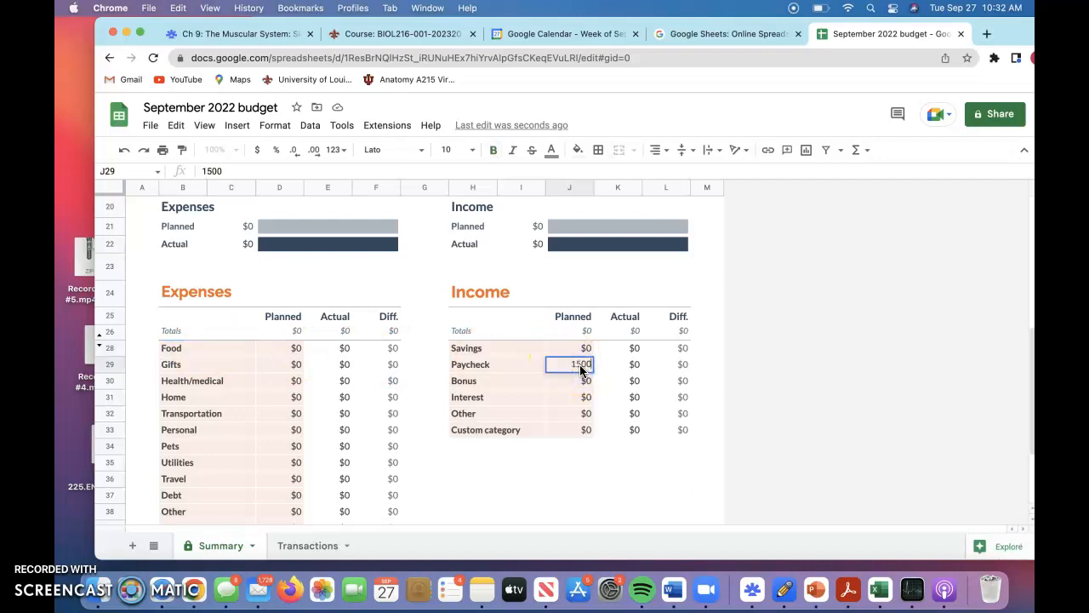
click(559, 464)
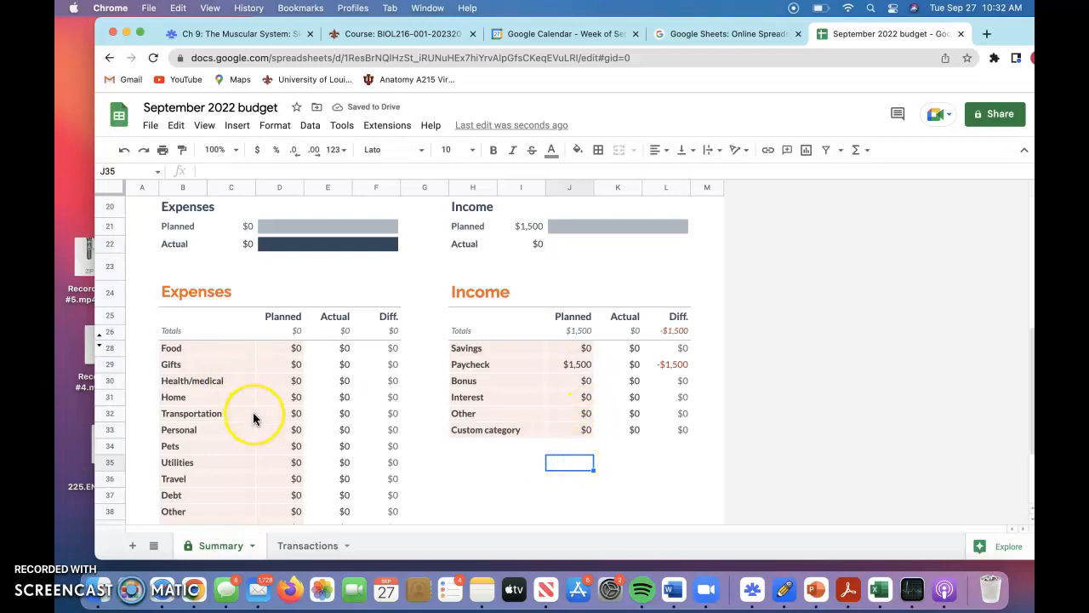
Rename the Food expense category to rent and the Gifts category to utilites.
scroll(252, 412, down, 2)
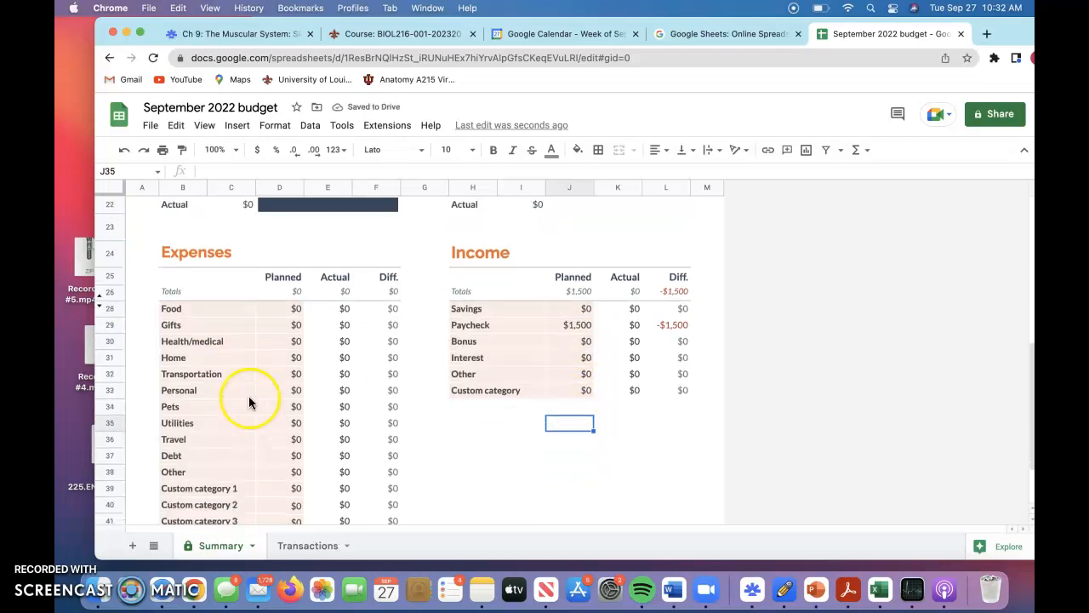
click(182, 310)
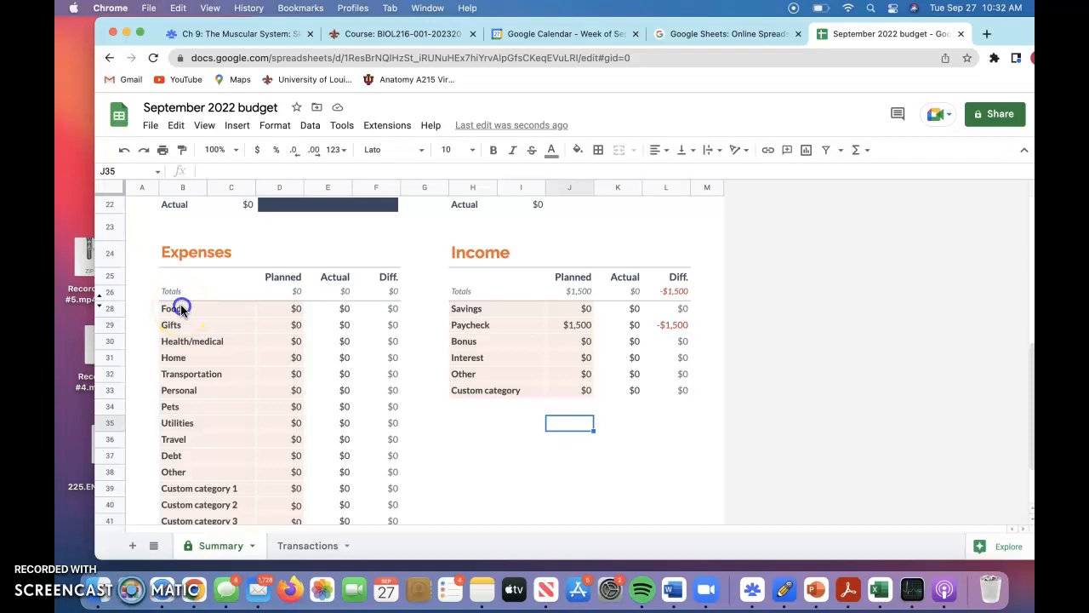
text(rent)
click(184, 330)
key(Delete)
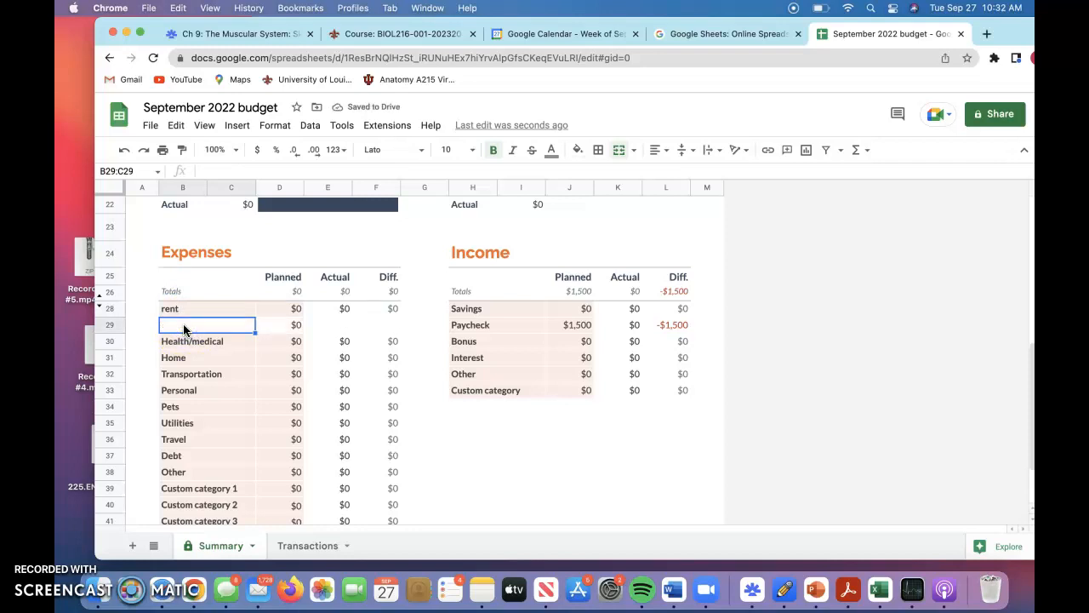
text(utilites)
Rename the Health/medical expense category to Transportation and the Home category to cell phone.
click(213, 348)
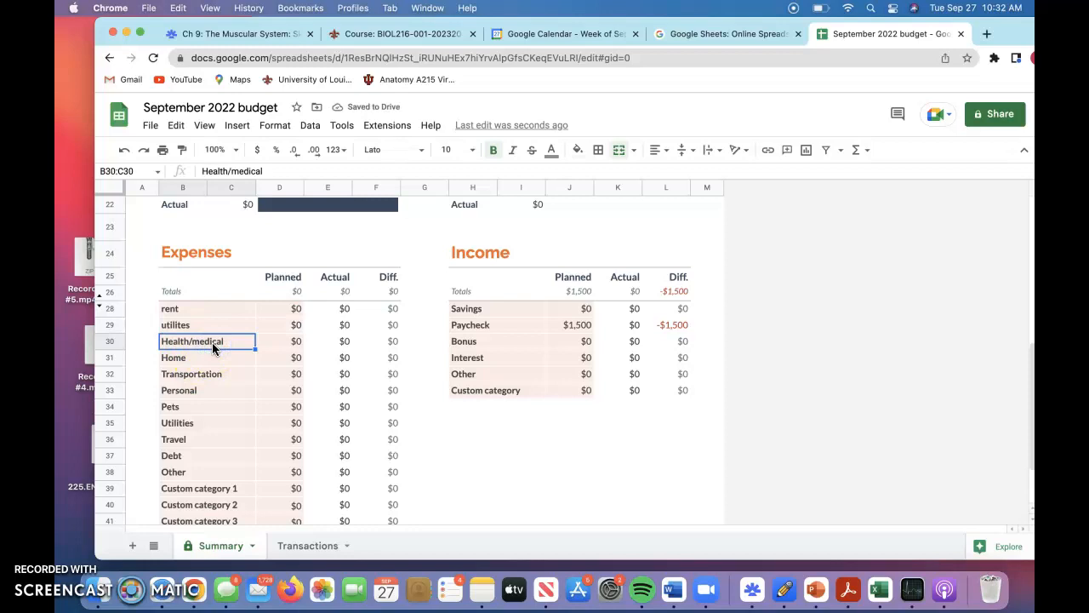
text(transportation)
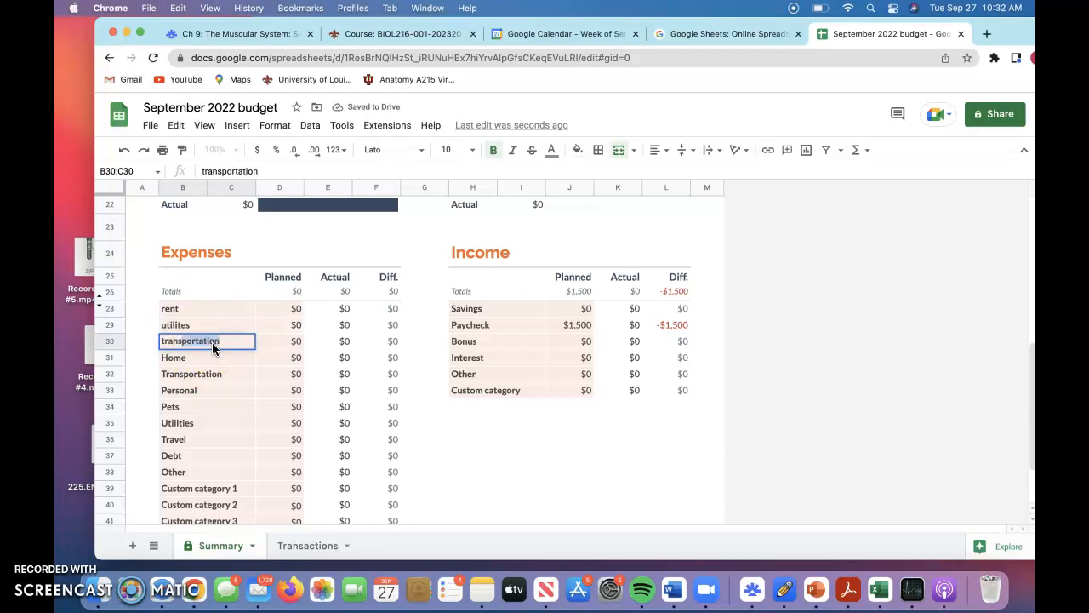
key(Return)
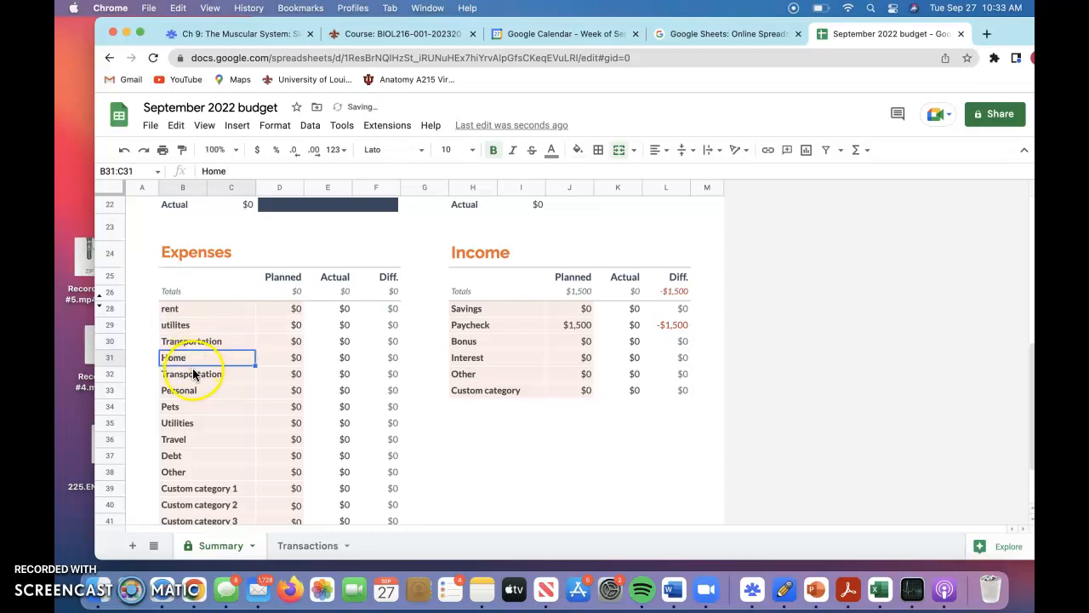
click(192, 365)
text(cell phon)
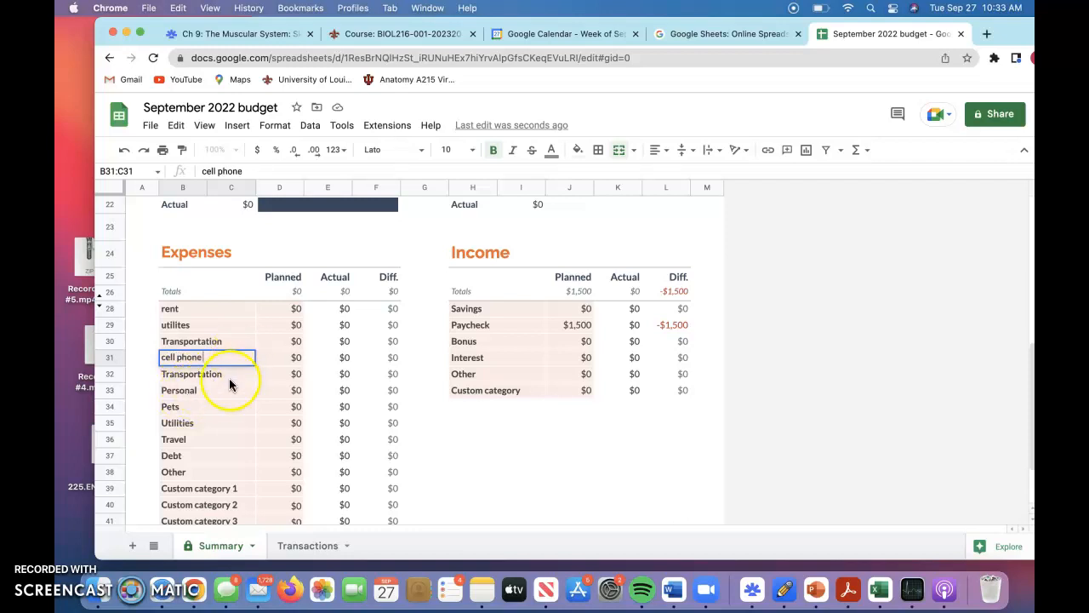
Rename the duplicate Transportation expense category in row 32 to insurance and the Personal category to clothing.
click(223, 378)
key(Delete)
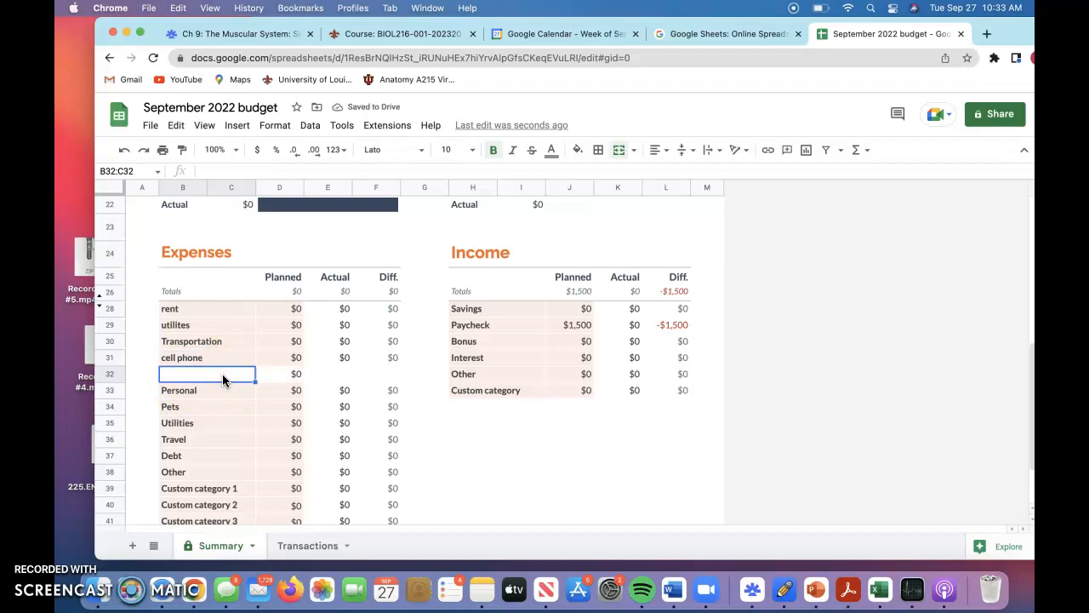
text(insurance)
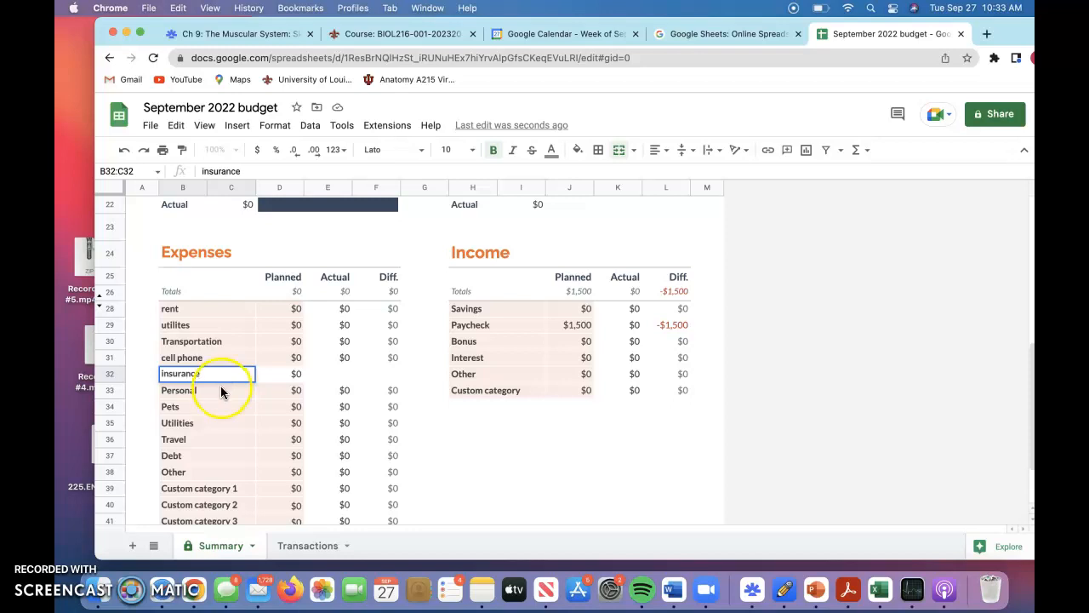
click(221, 390)
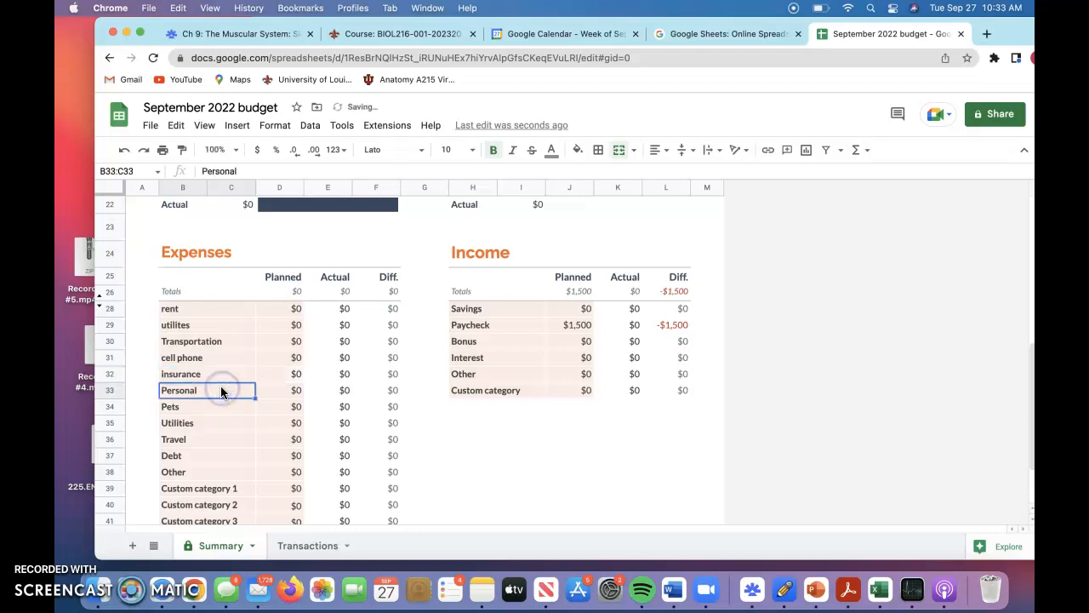
text(clo)
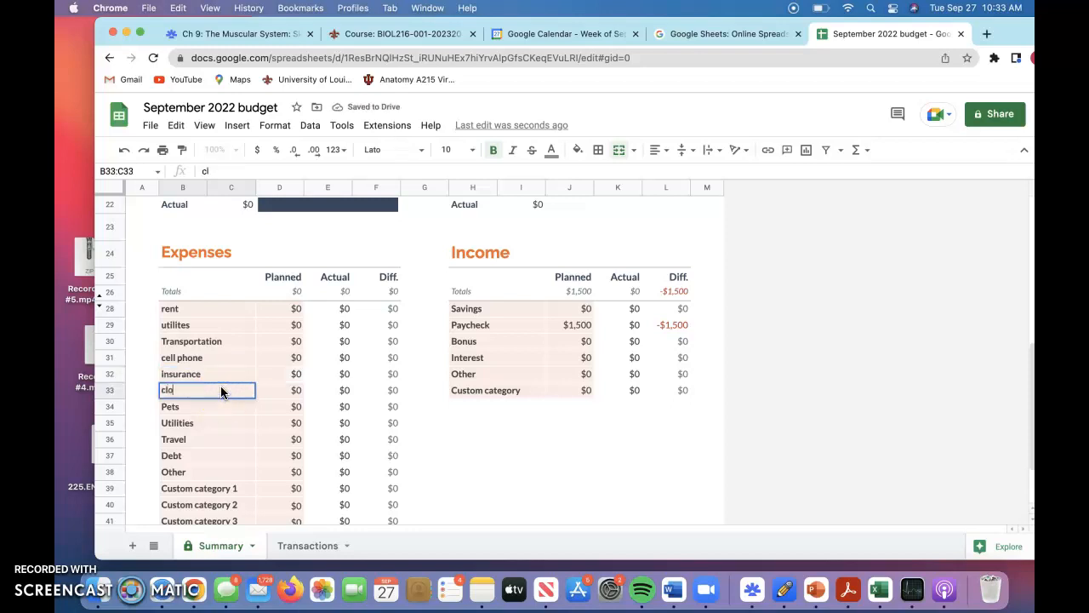
text(thing)
Rename the Pets expense category to household supplies.
click(202, 417)
text(hou)
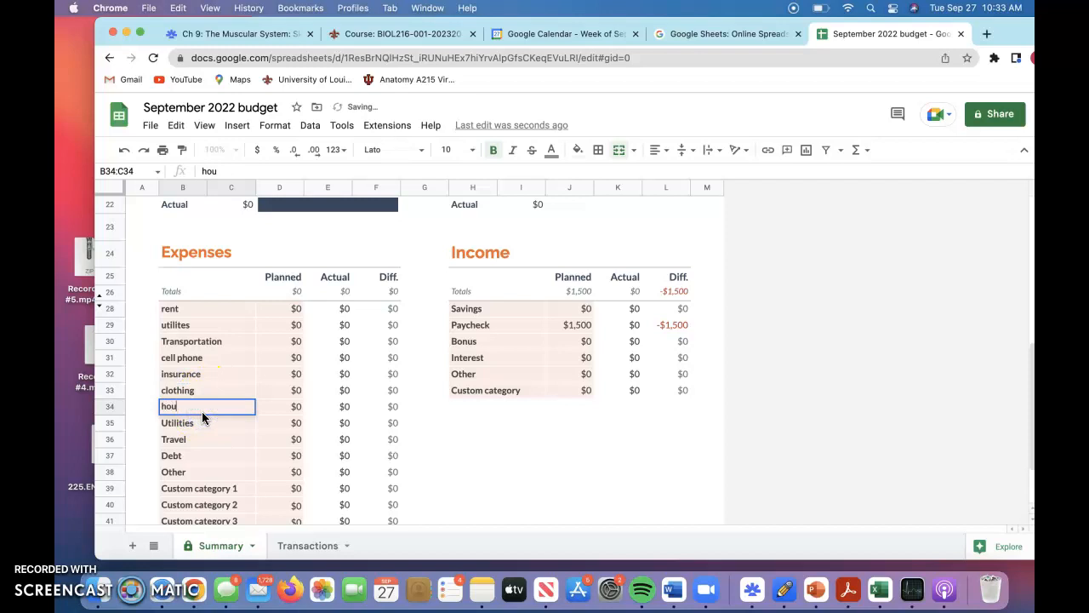
text(sehold su)
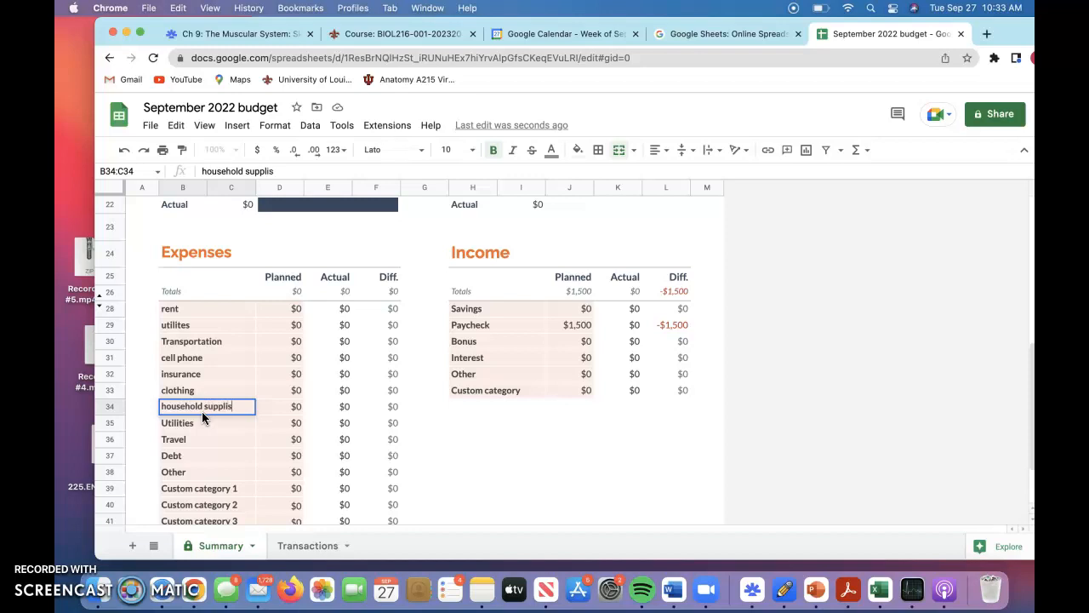
text(pplies)
Rename the Utilities expense category in row 35 to entertainment.
click(195, 421)
text(entert)
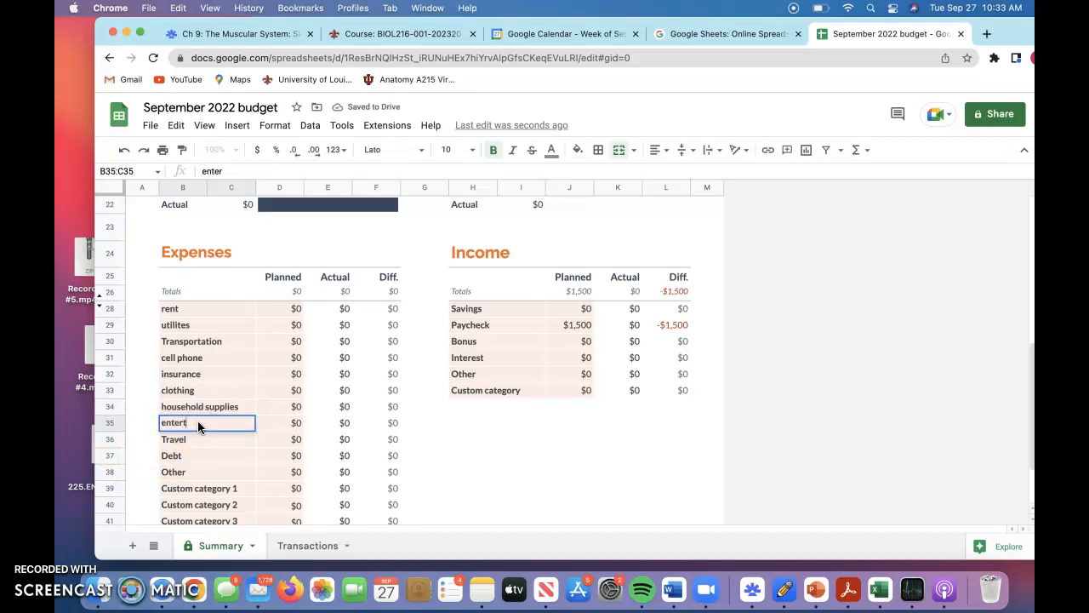
text(ainment)
scroll(244, 442, down, 2)
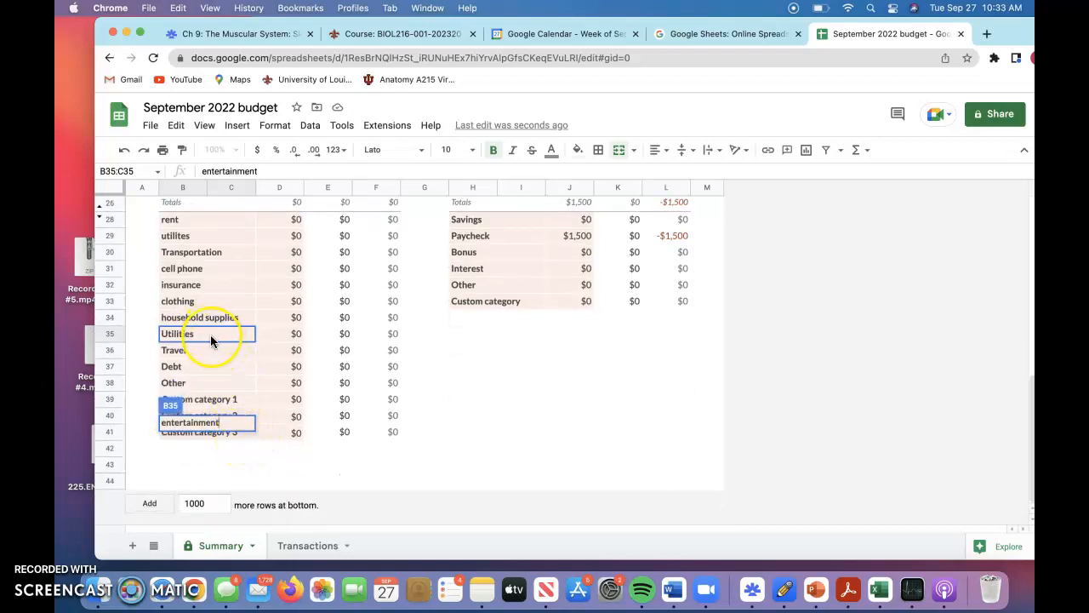
scroll(211, 340, up, 1)
scroll(211, 340, up, 2)
scroll(211, 341, down, 2)
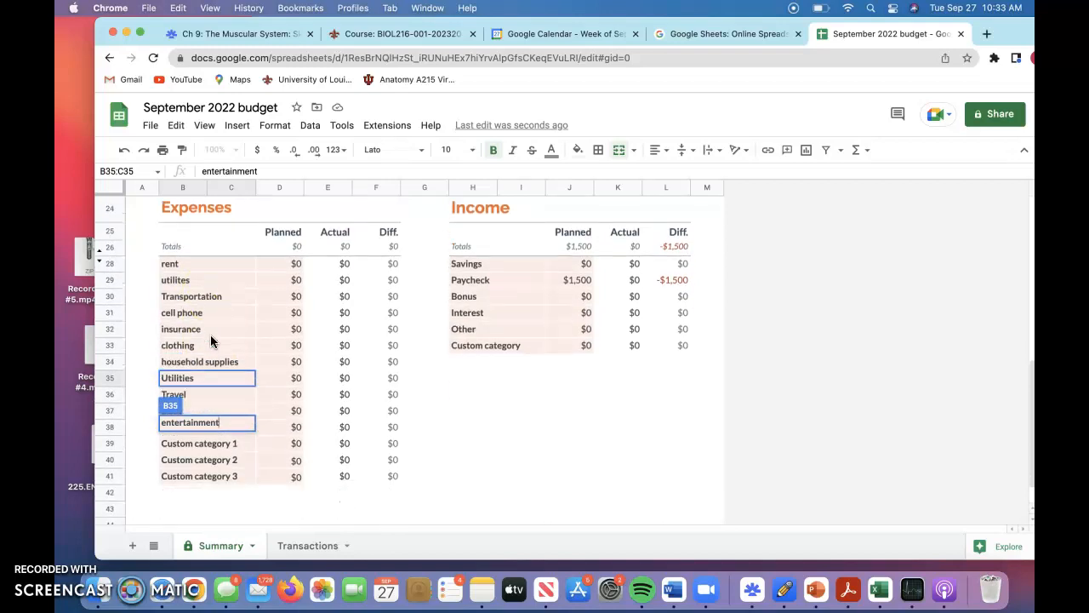
scroll(211, 341, up, 1)
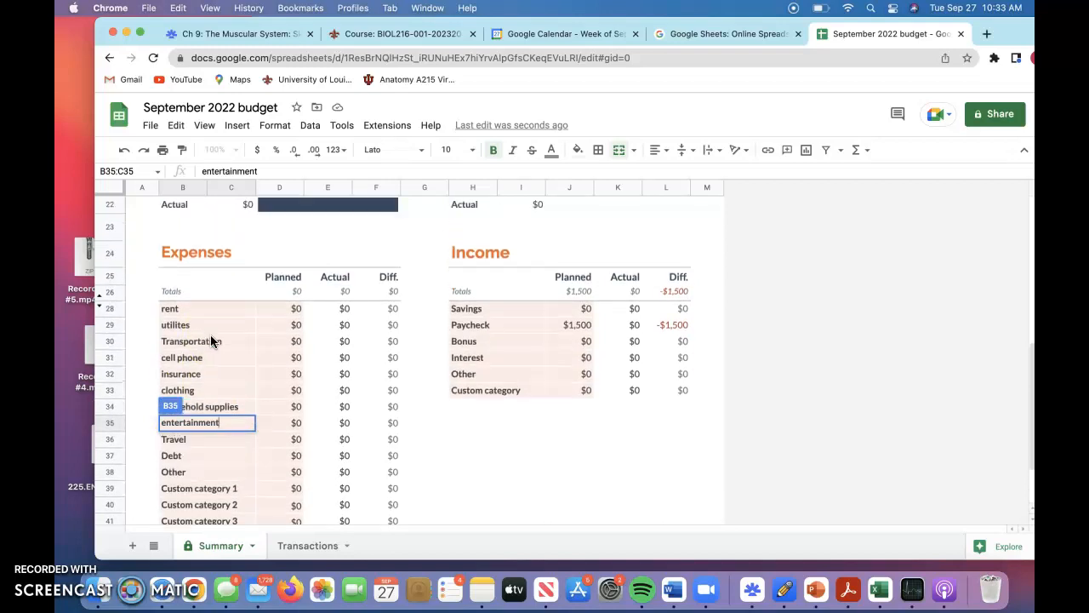
scroll(210, 340, down, 1)
click(211, 340)
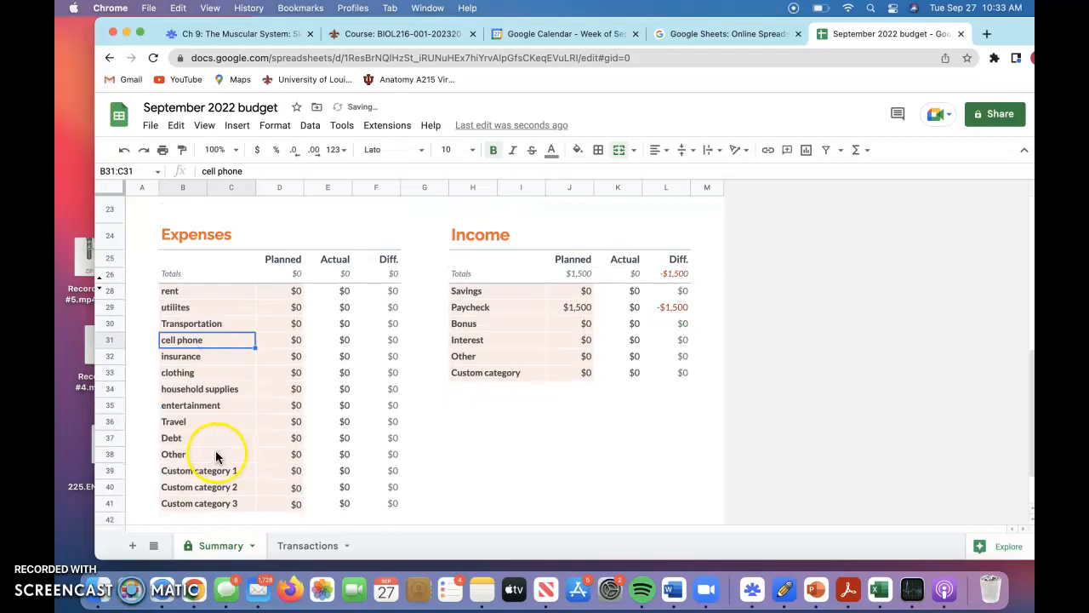
Clear the unused expense category names from Travel through Custom category 3.
click(197, 422)
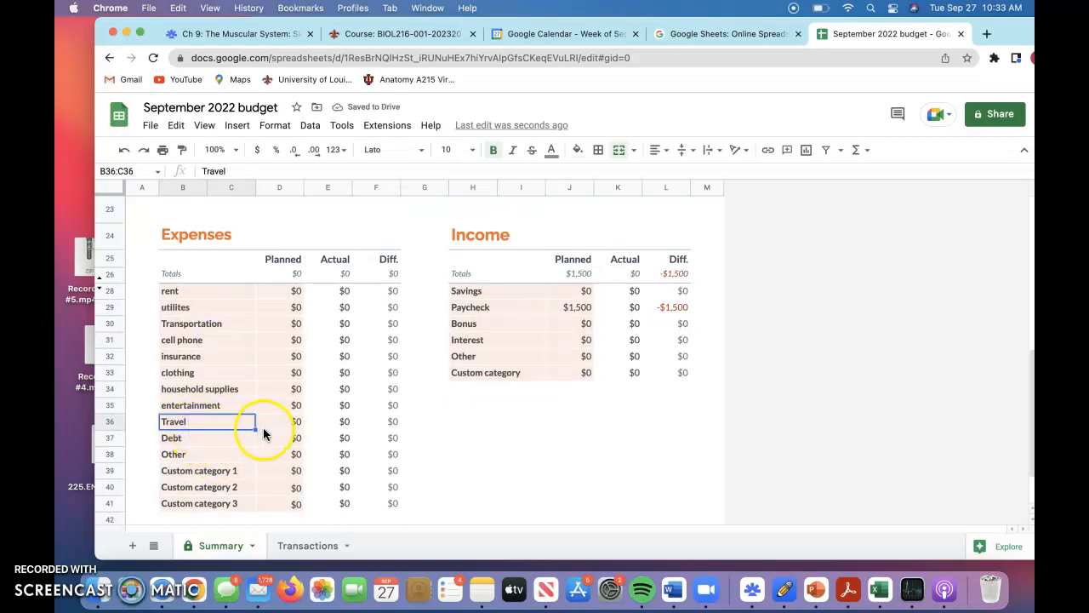
drag(256, 427, 253, 503)
key(Delete)
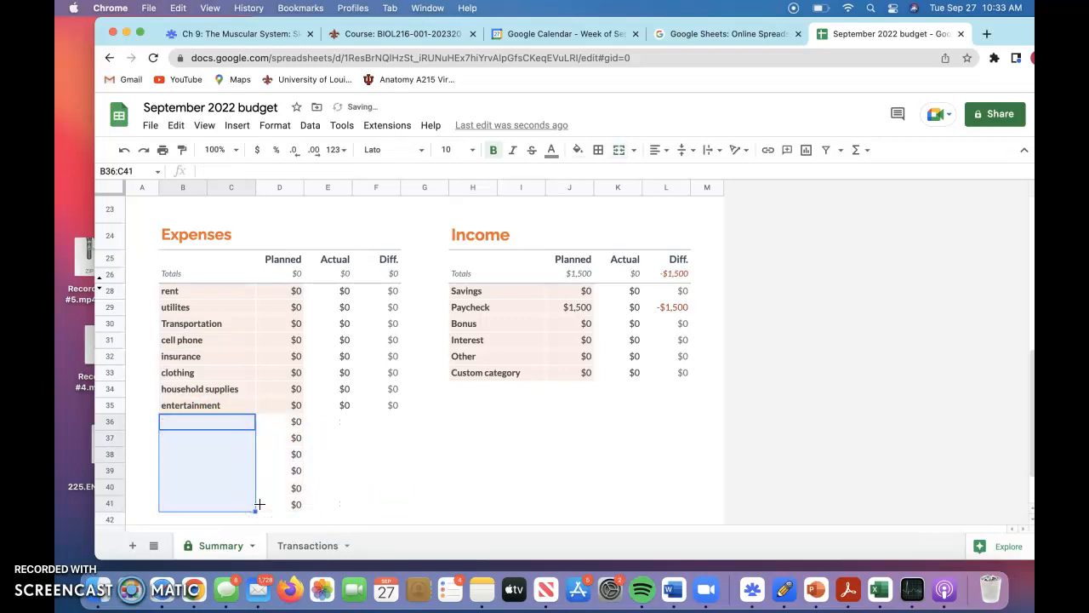
Clear the planned expense amounts in D36:D41 beside the blank category rows.
click(288, 423)
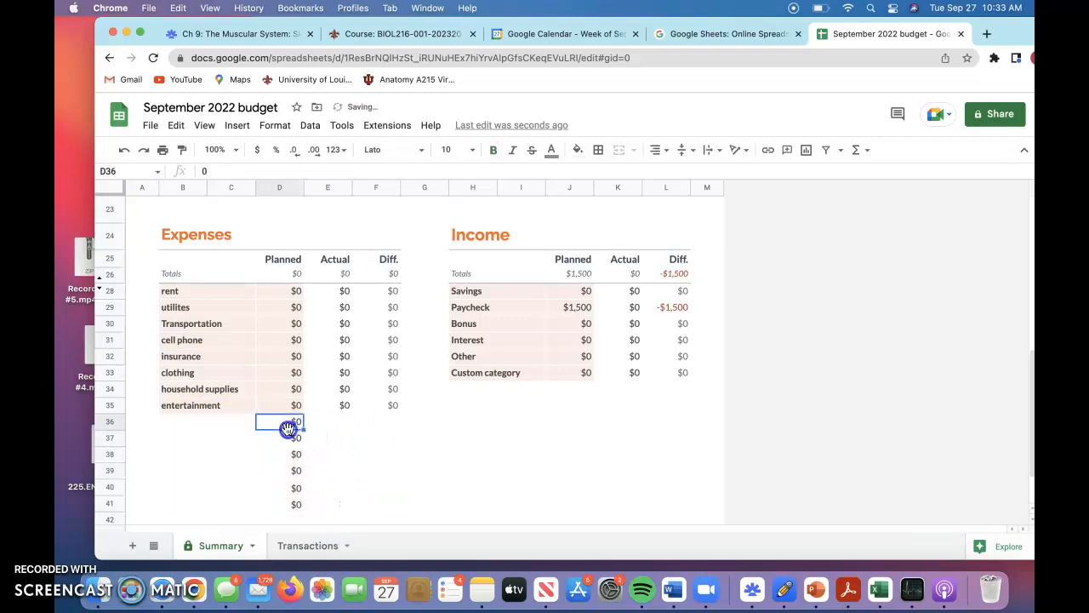
click(312, 467)
click(280, 421)
drag(303, 428, 308, 503)
key(Delete)
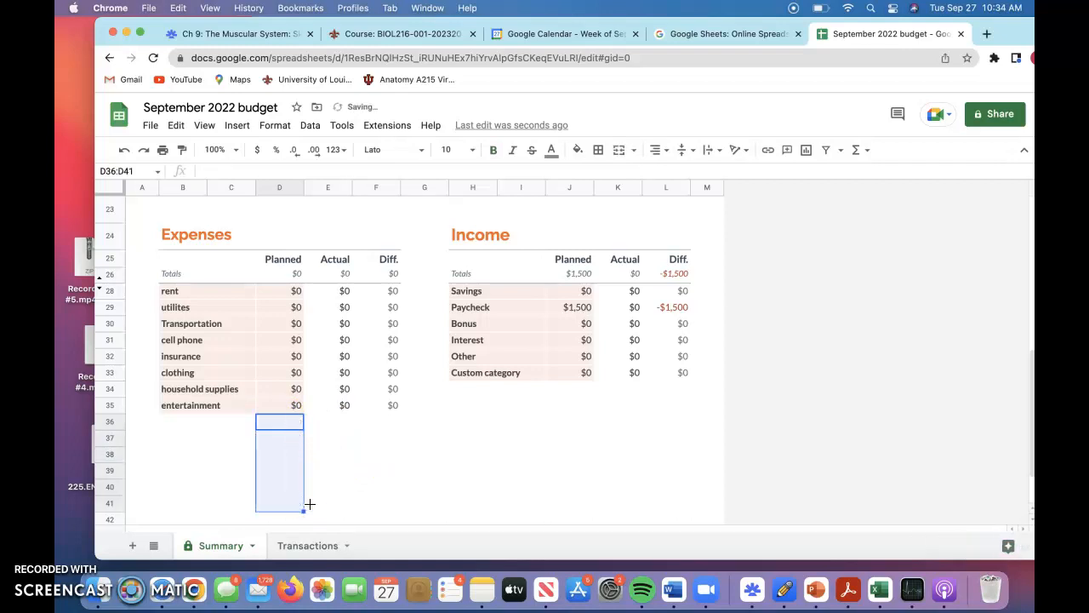
click(419, 489)
click(222, 404)
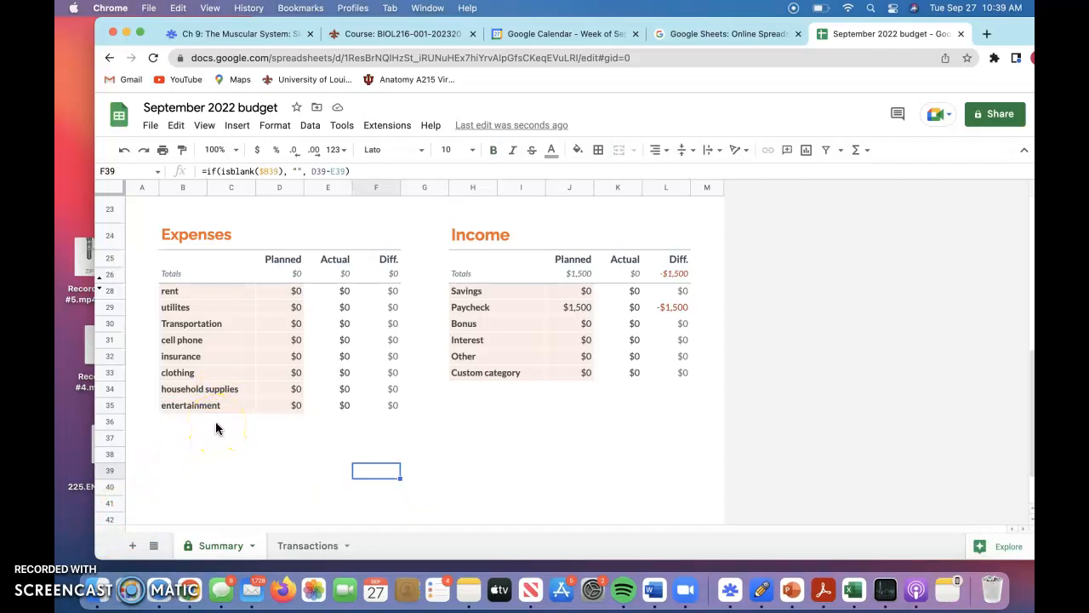
Set the planned expense for rent to 800 and for utilites to 200.
click(296, 291)
text(800)
click(300, 308)
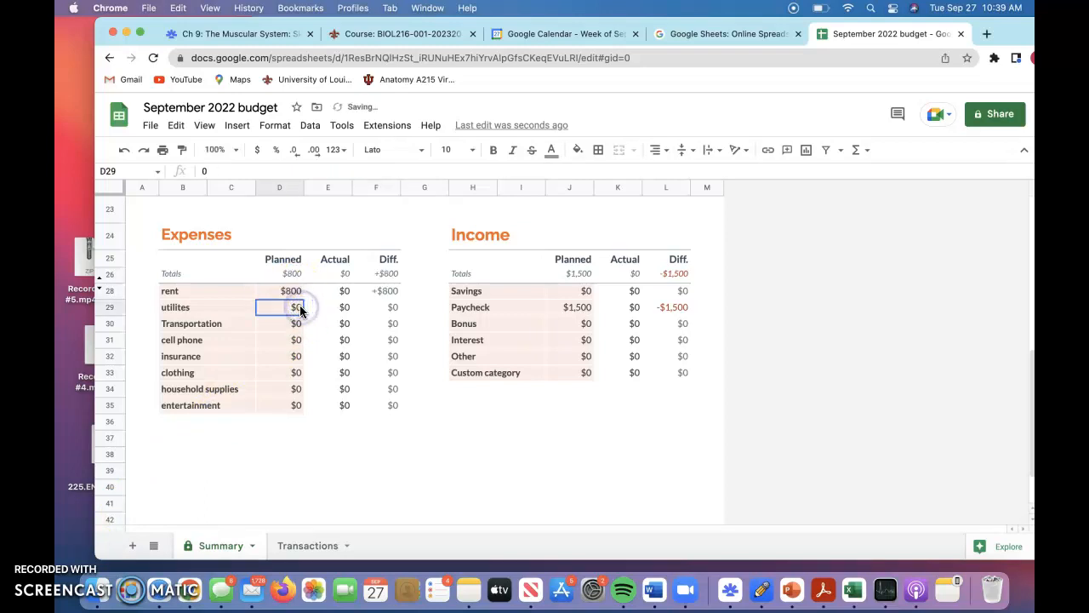
text(200)
Set the planned expense for Transportation to 100 and for cell phone to 40.
click(297, 322)
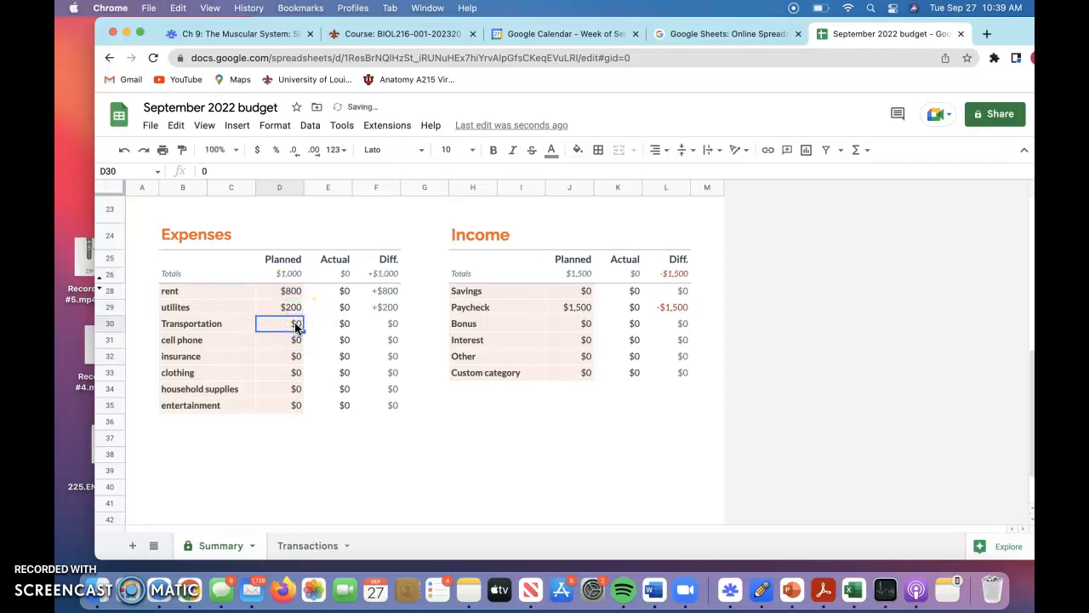
text(100)
click(294, 341)
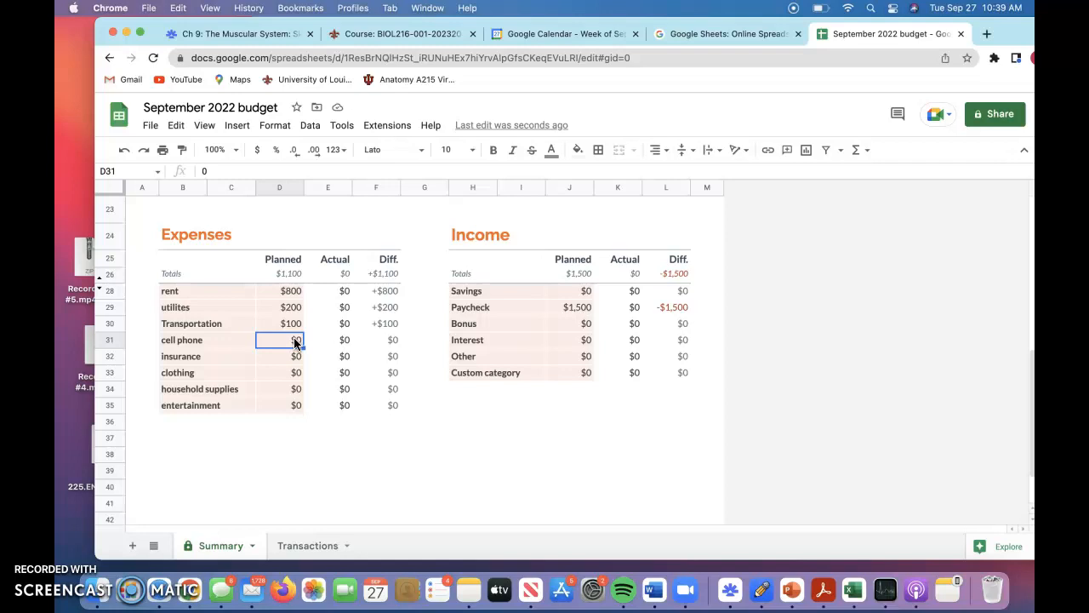
text(40)
Set the planned expense for clothing to 50 and for household supplies to 150.
click(296, 357)
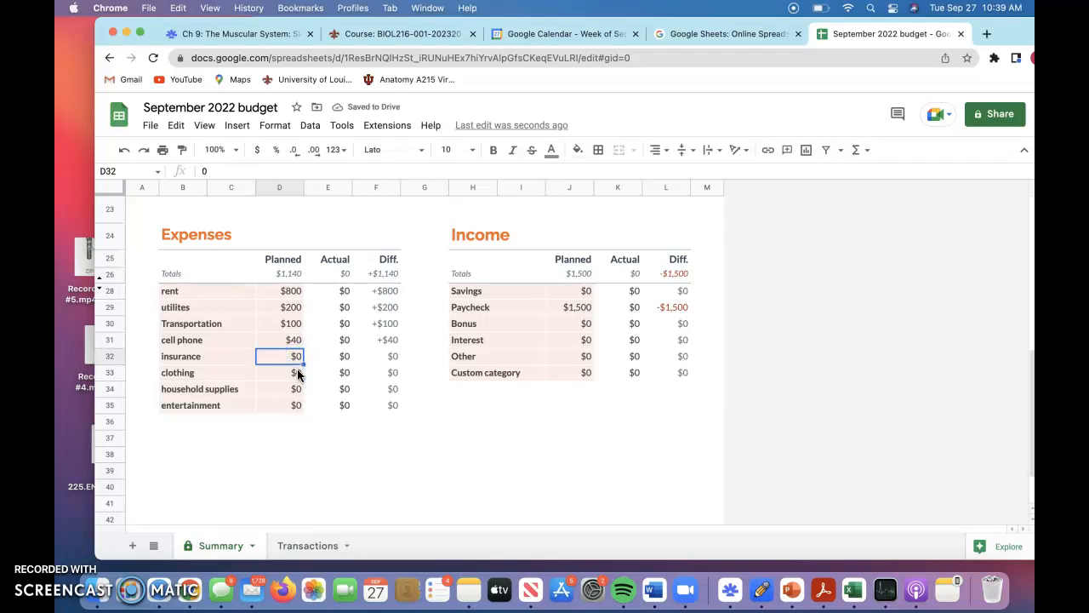
click(298, 373)
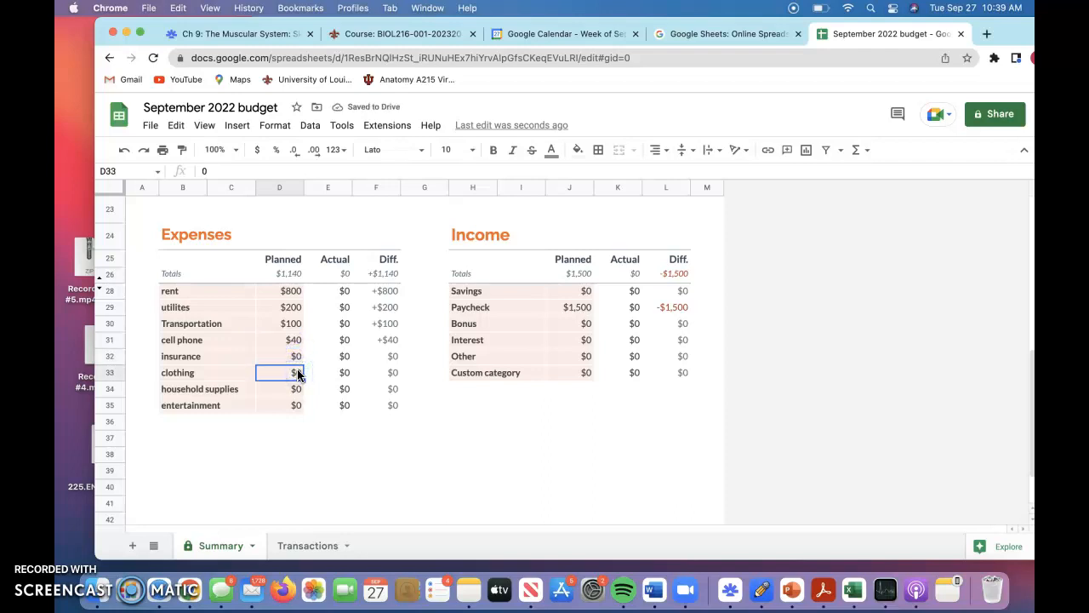
text(50)
click(253, 405)
click(300, 387)
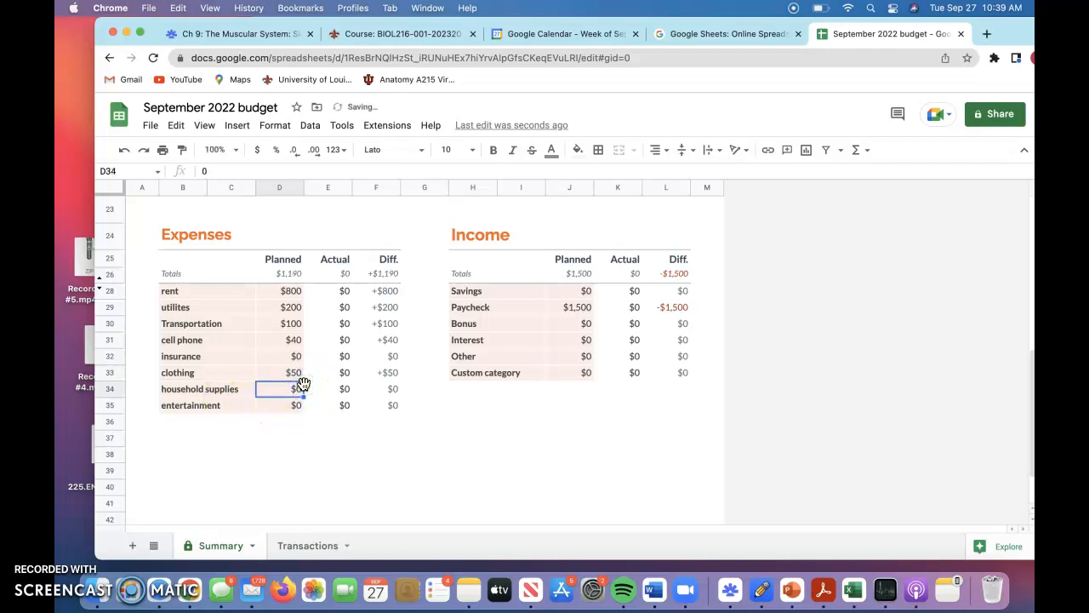
text(150)
Set the planned expense for entertainment to 50.
click(301, 405)
text(50)
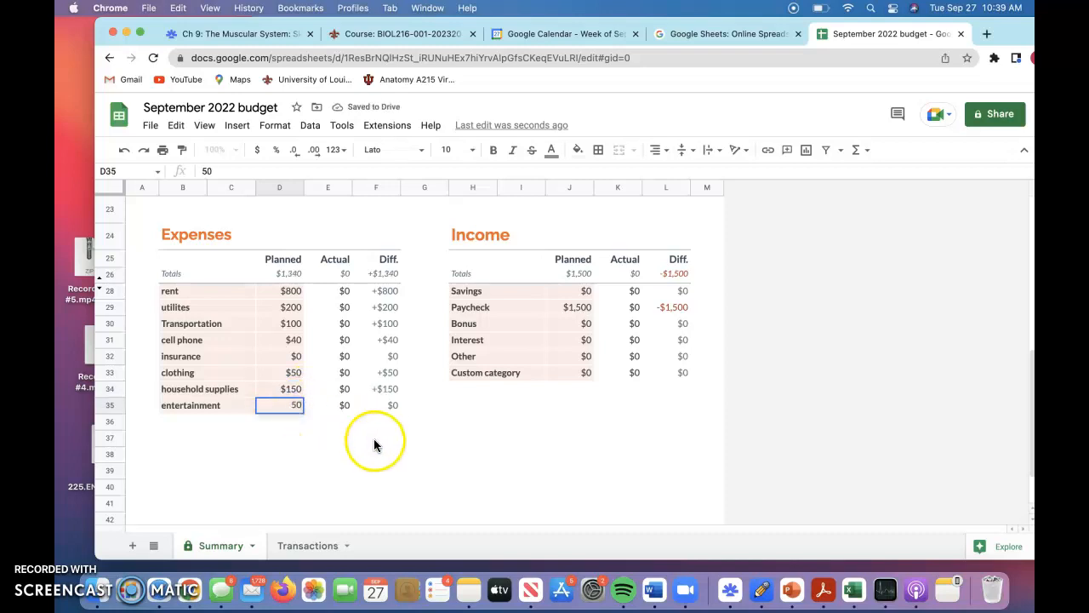
click(383, 462)
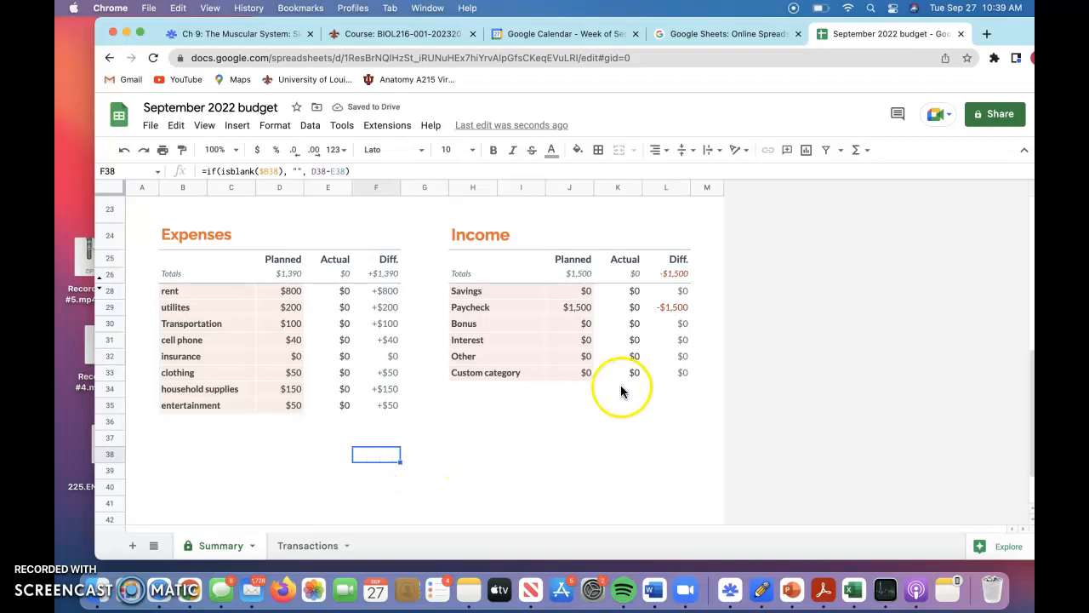
scroll(615, 394, up, 10)
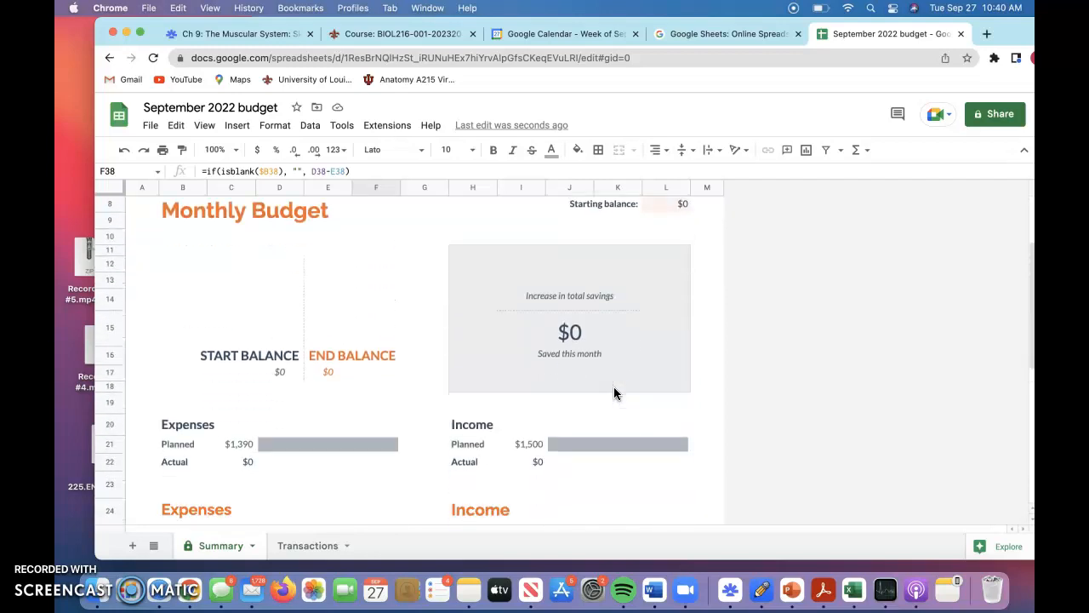
scroll(614, 394, down, 1)
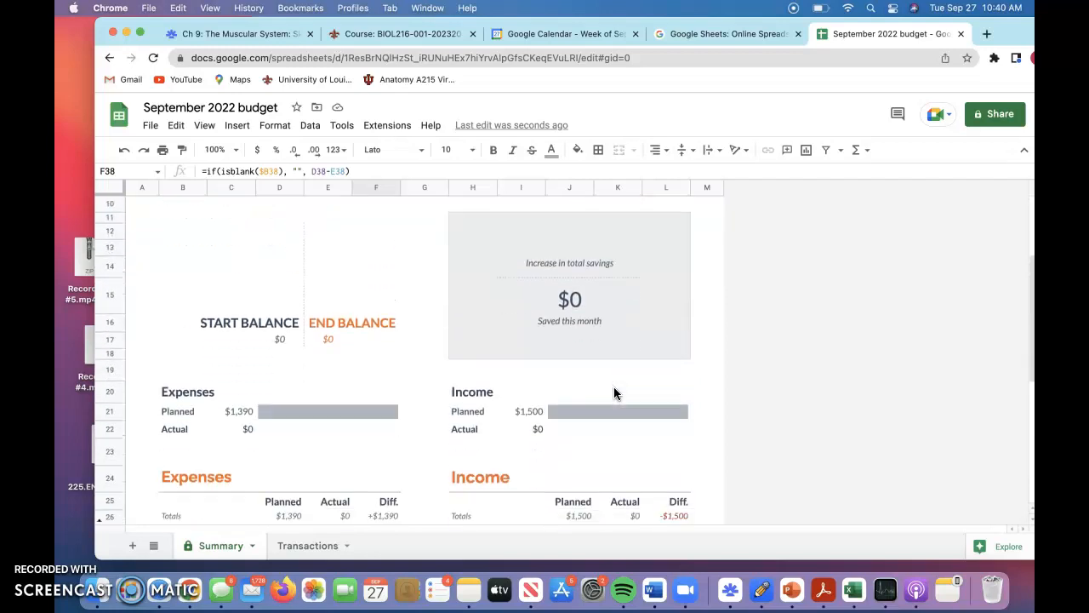
scroll(615, 393, down, 5)
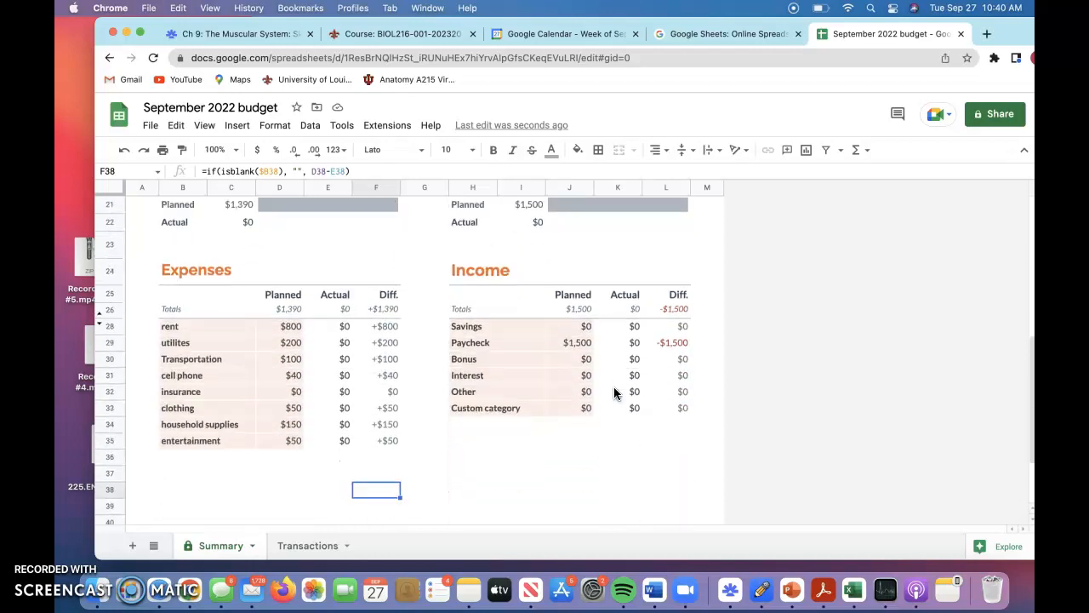